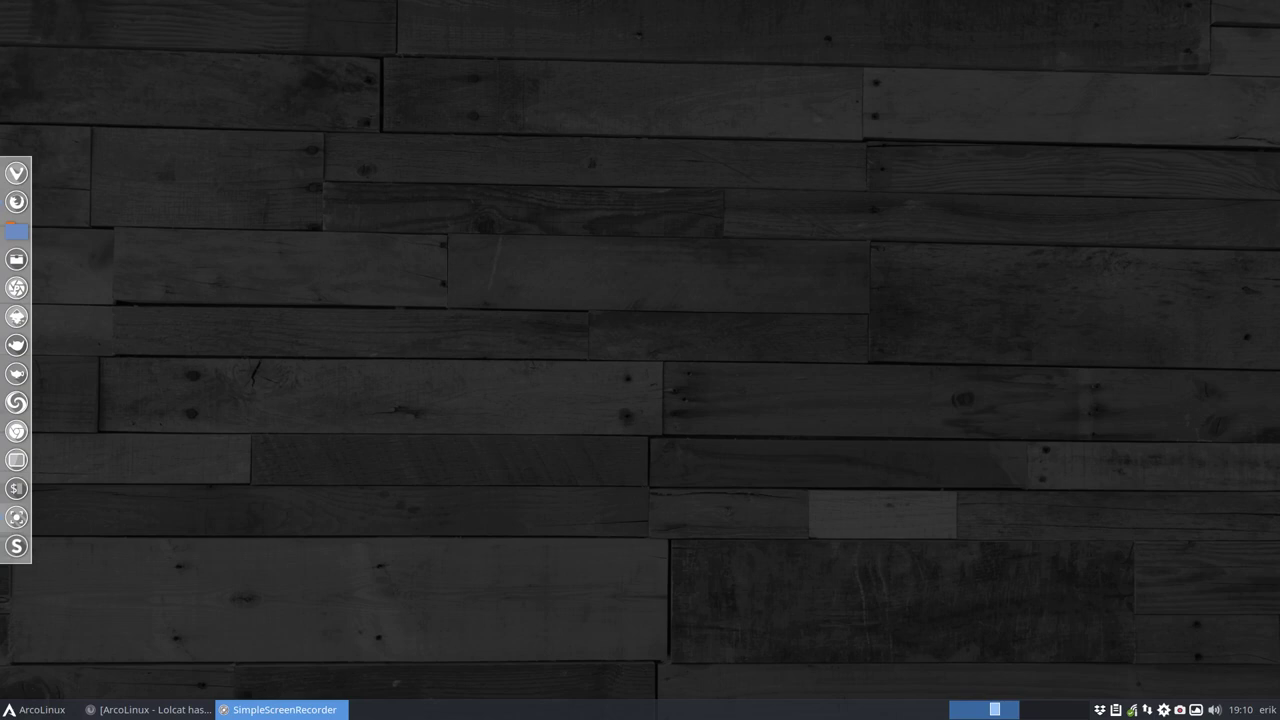
Open a termite terminal and search the AUR with trizen for 'numix-folder'
click(569, 299)
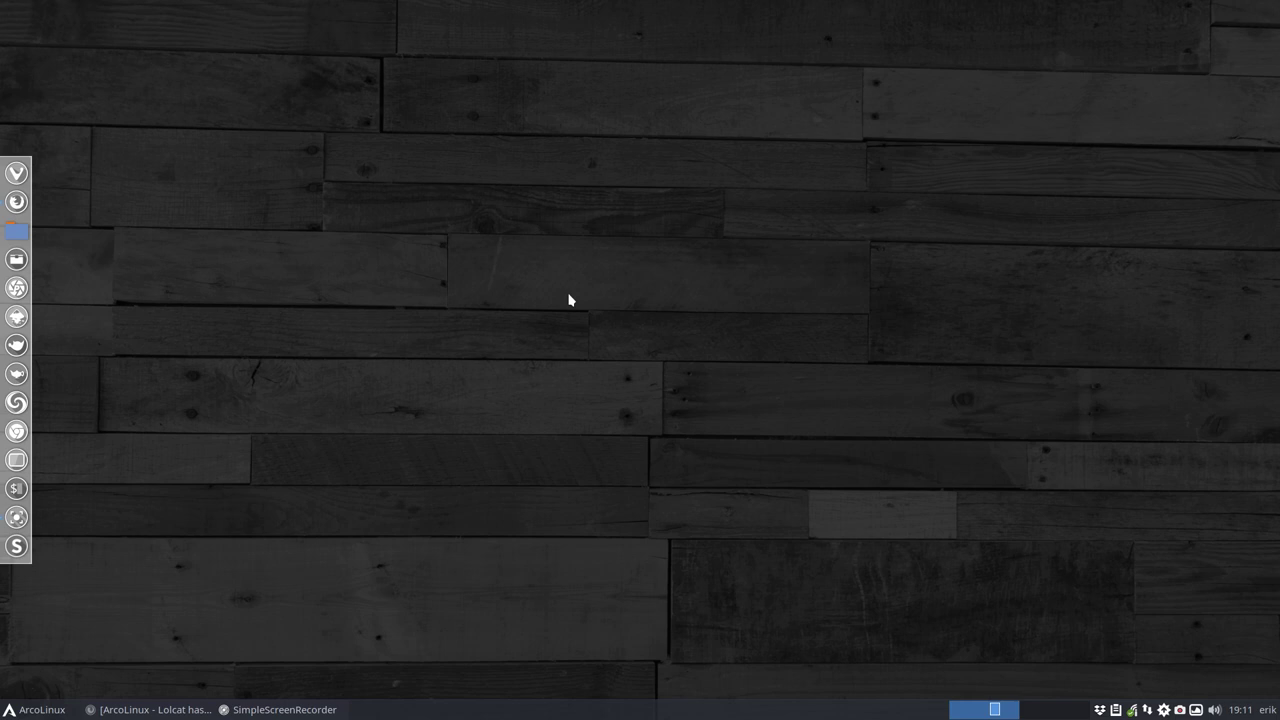
key(ctrl+alt+Return)
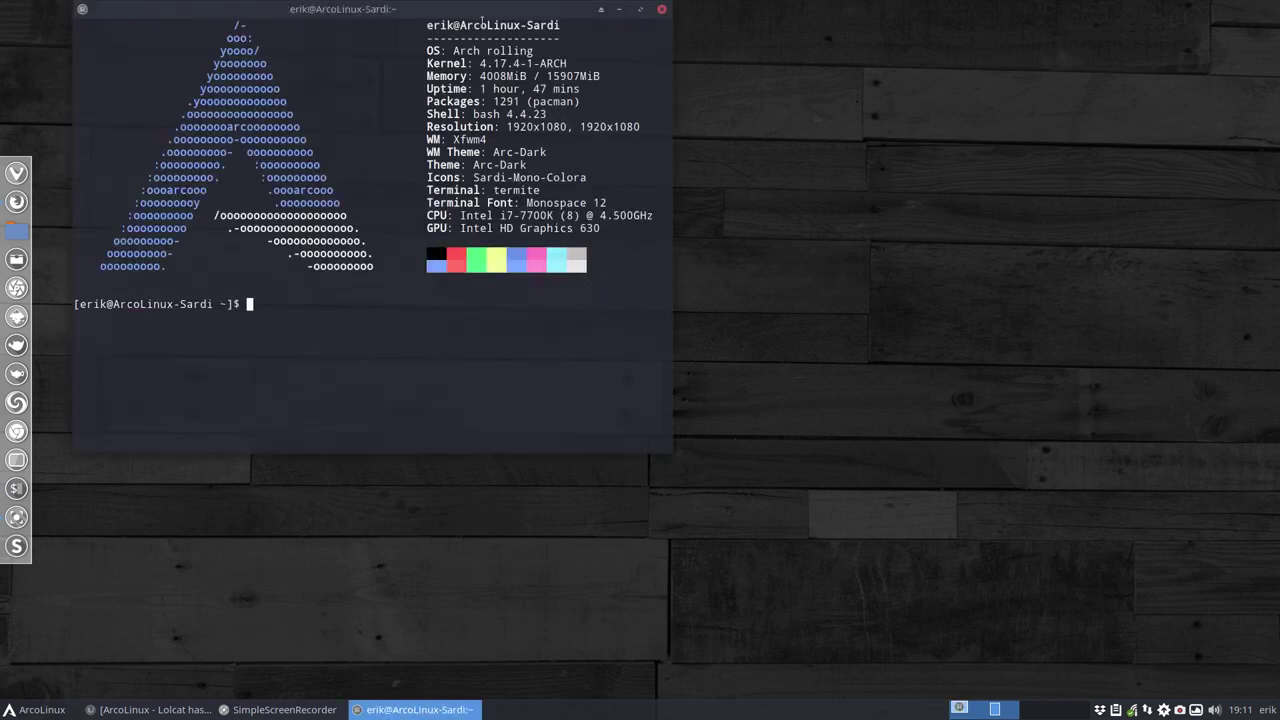
drag(470, 12, 731, 117)
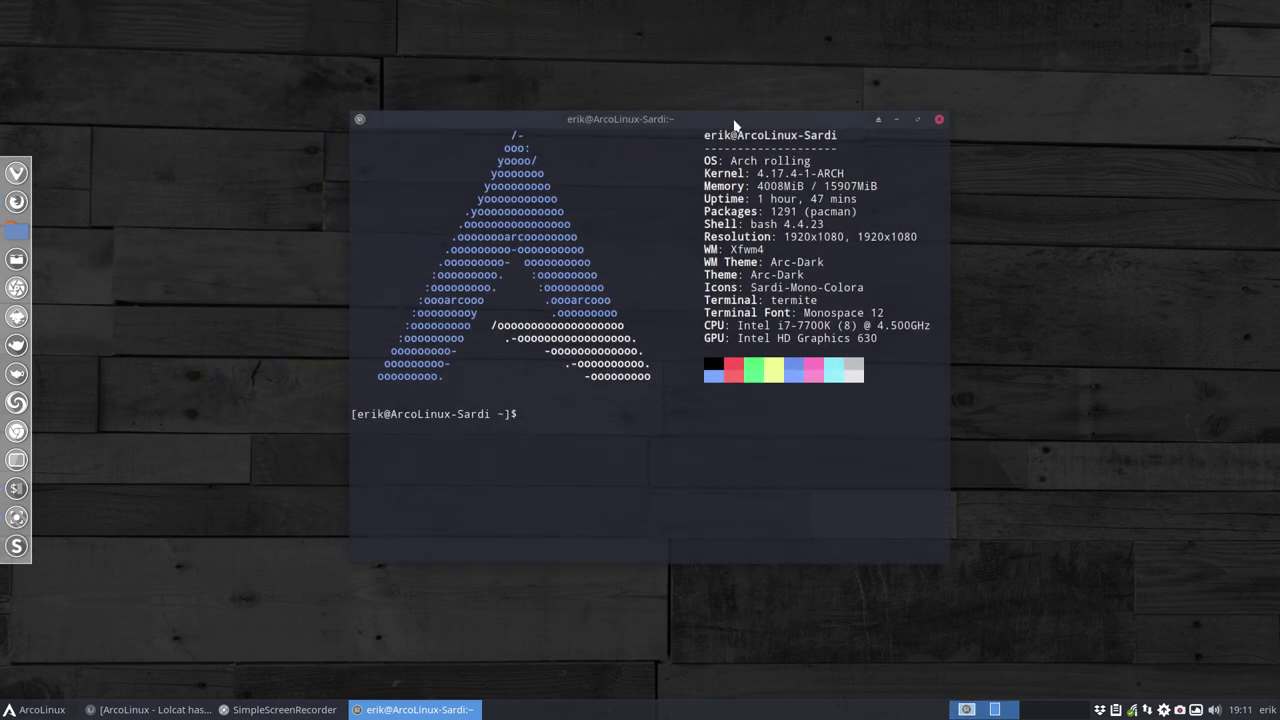
text(trie)
text(en )
text(numix-)
text(folder)
key(Return)
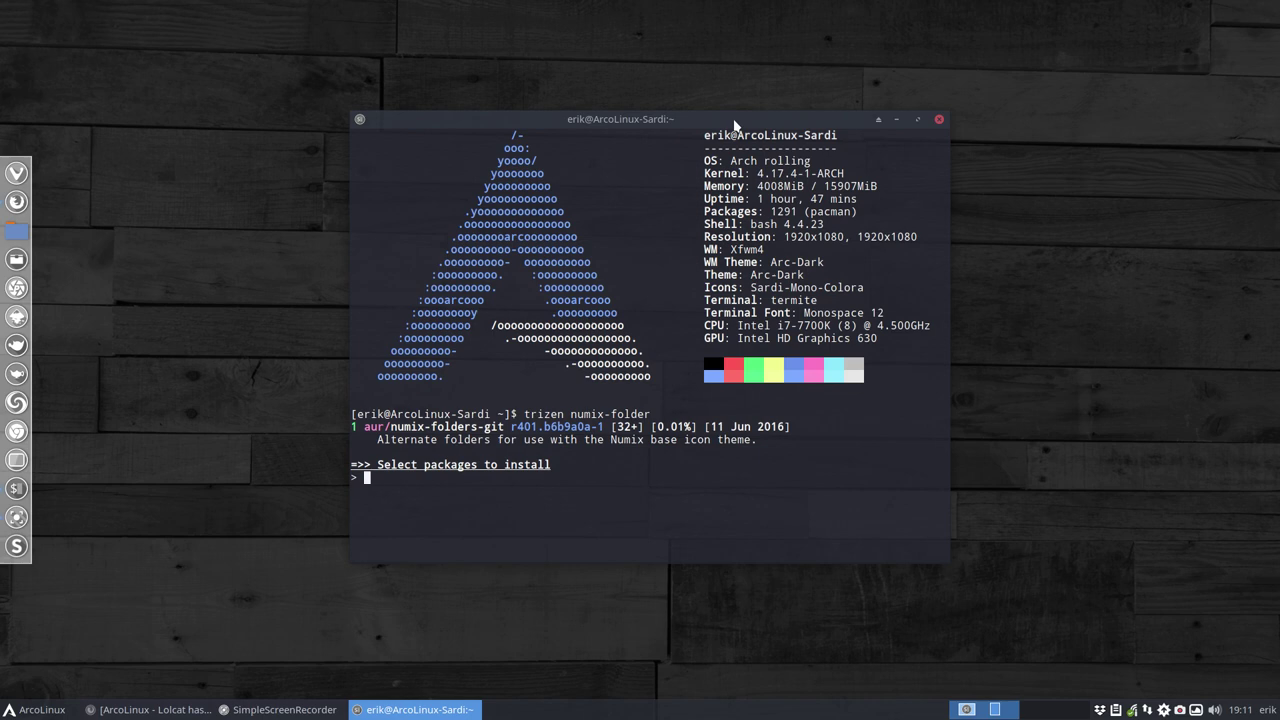
Build and install numix-folders-git, entering the sudo password and confirming with y
key(Return)
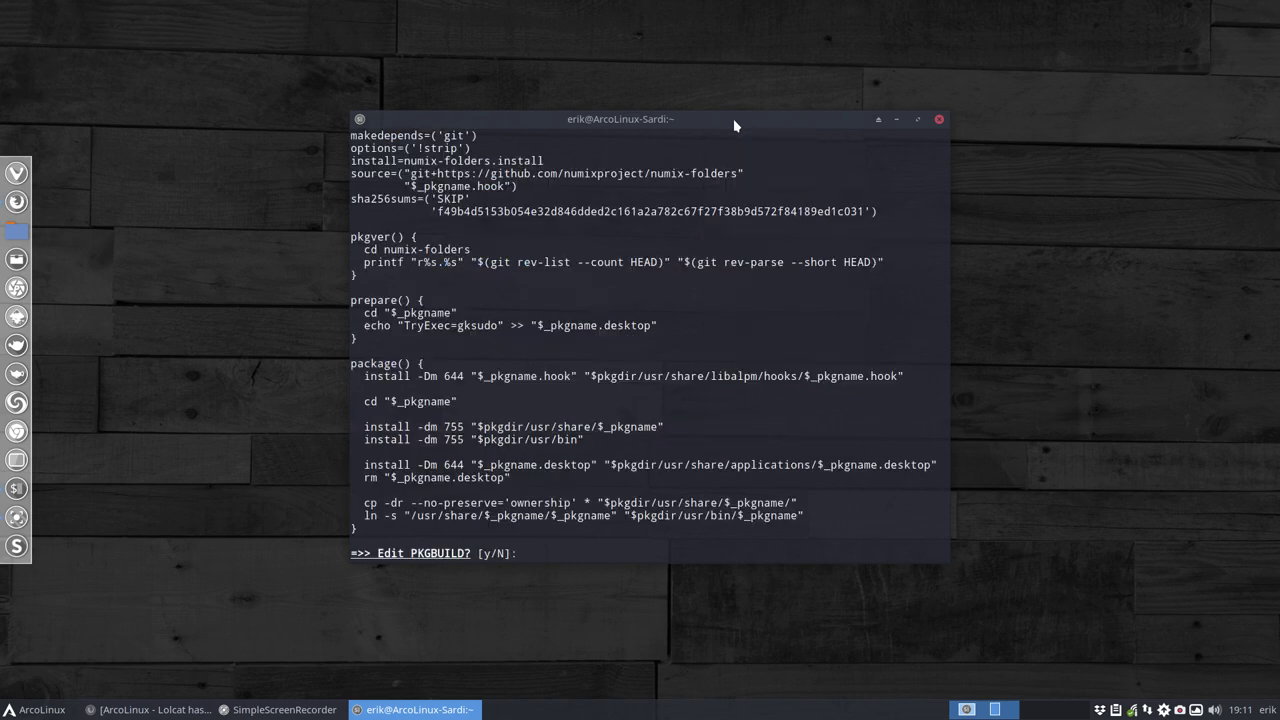
key(Return)
key(Return)
key(Return)
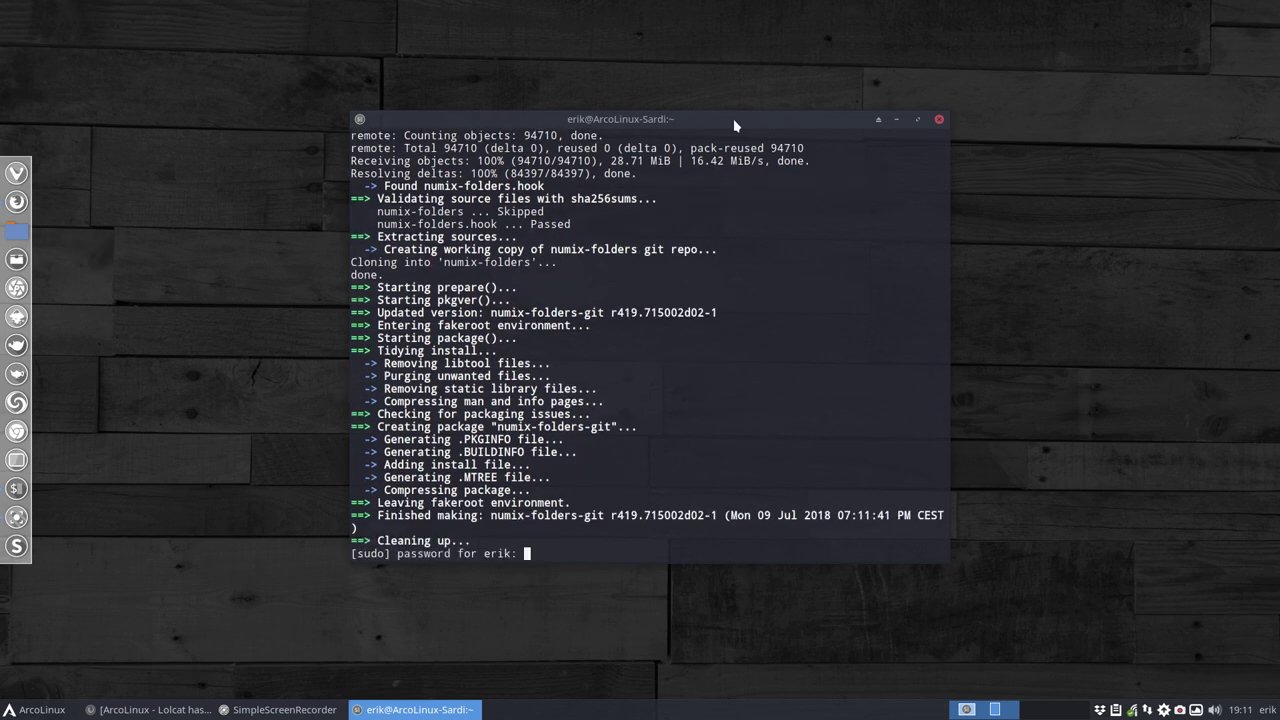
key(Return)
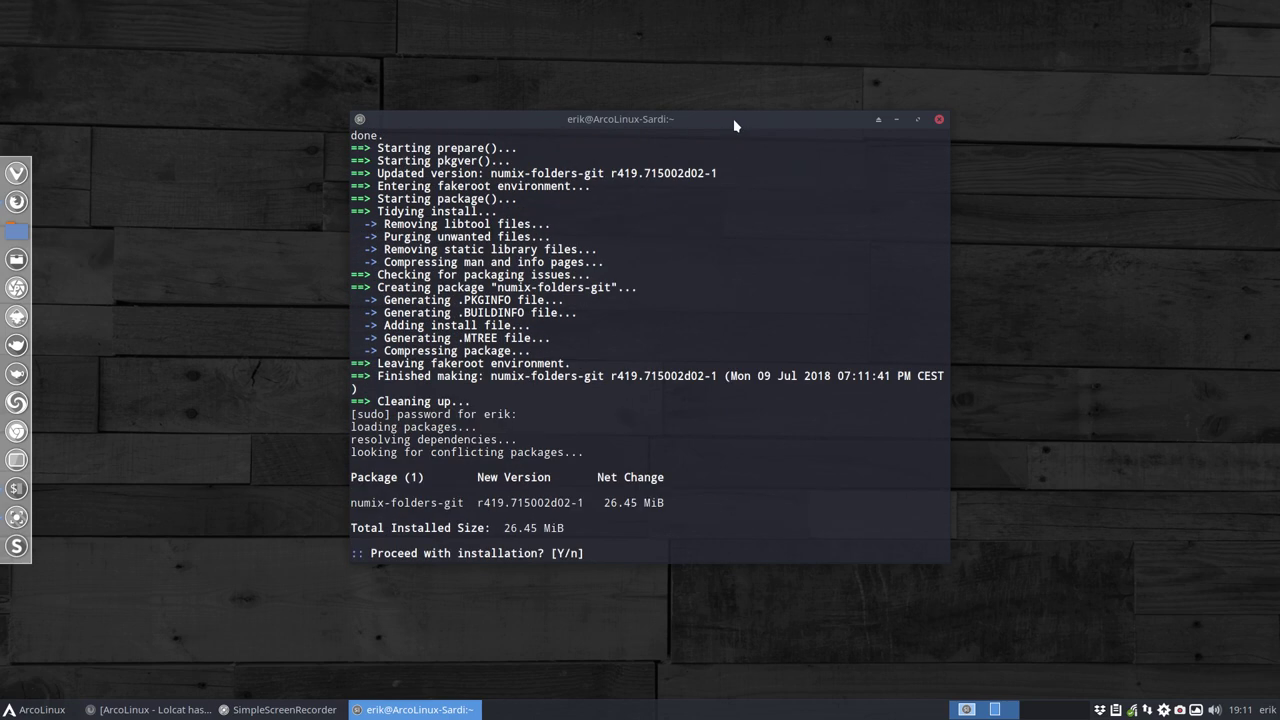
text(y)
key(Return)
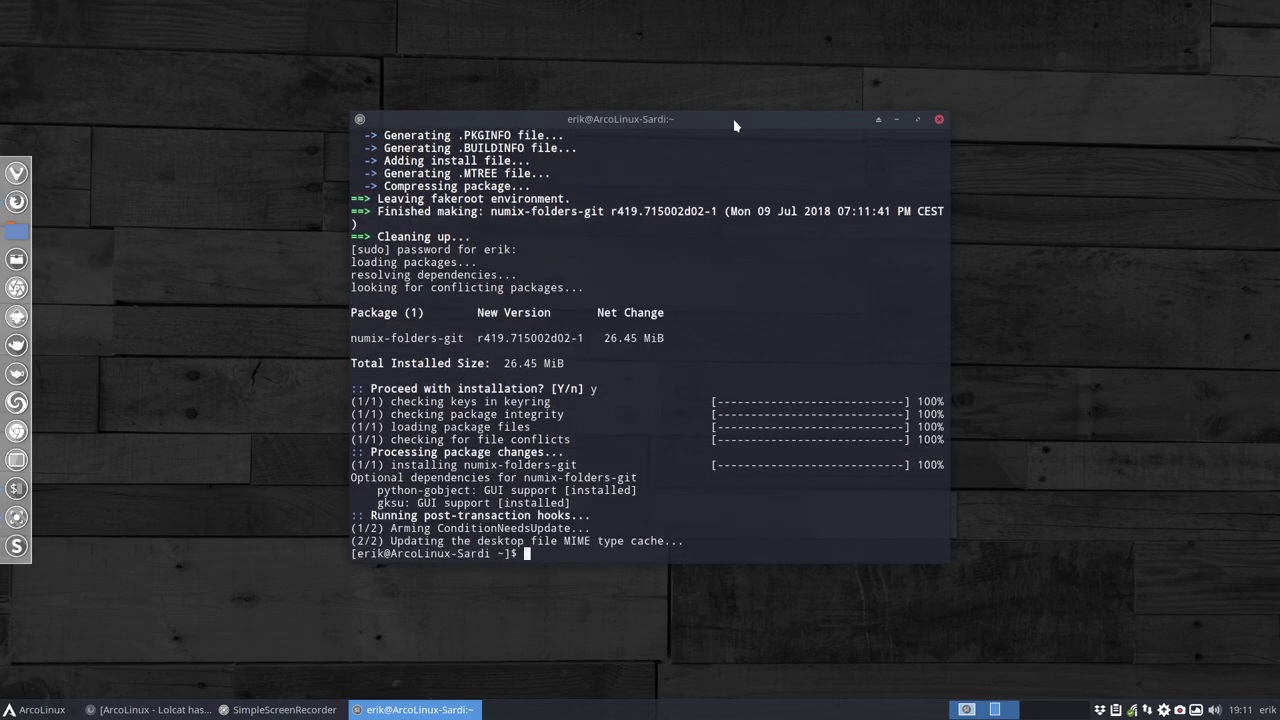
text(numix)
click(31, 710)
Launch Numix Folders from the menu search 'numi' as administrator and close the terminal
text(numi)
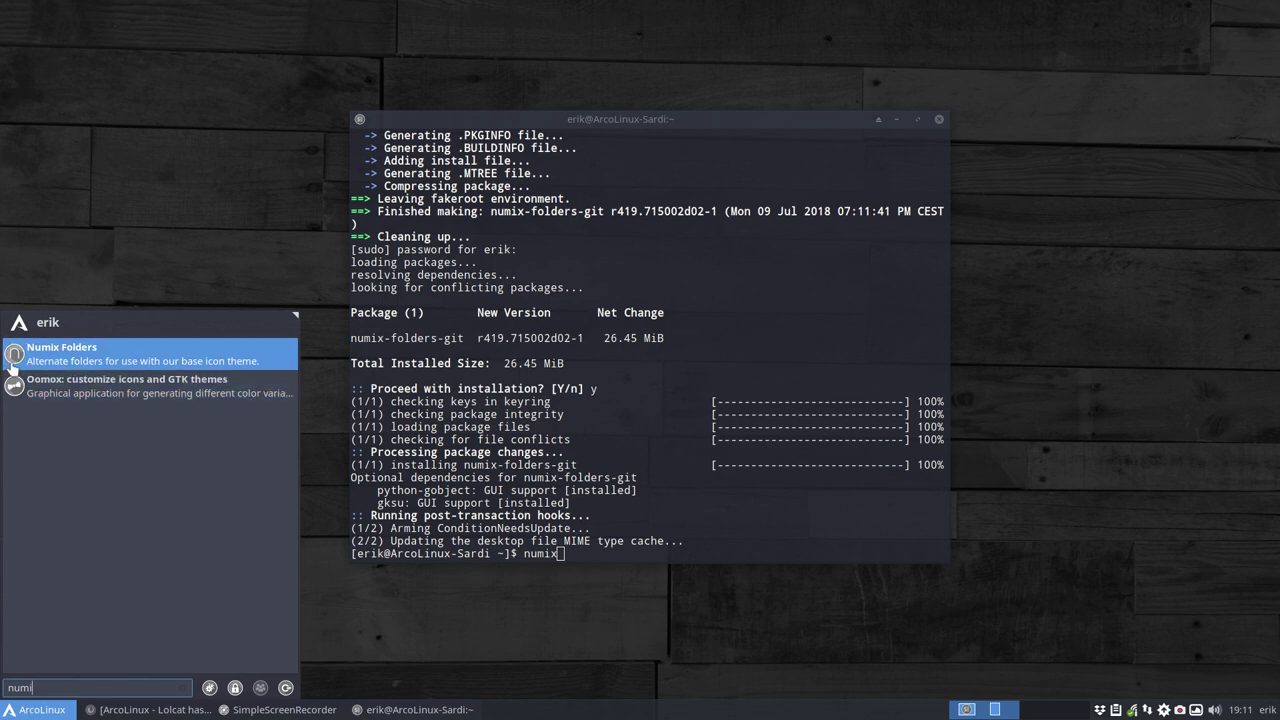
click(58, 360)
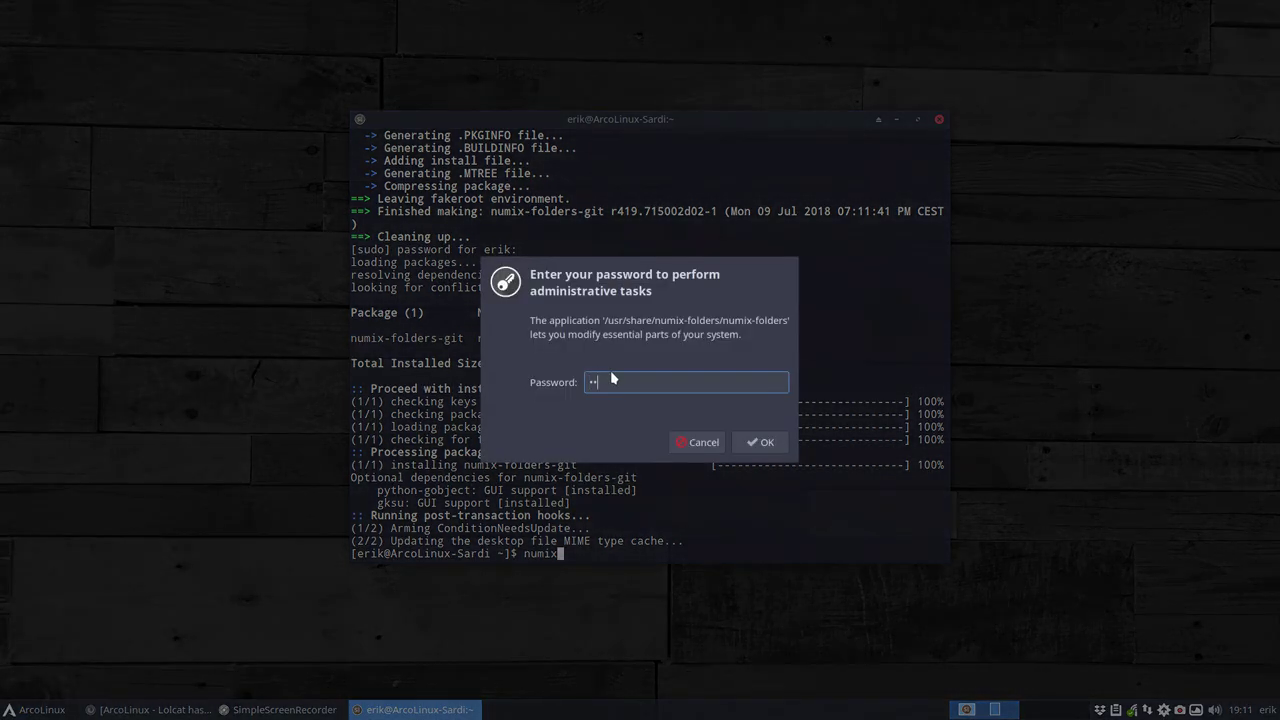
key(Return)
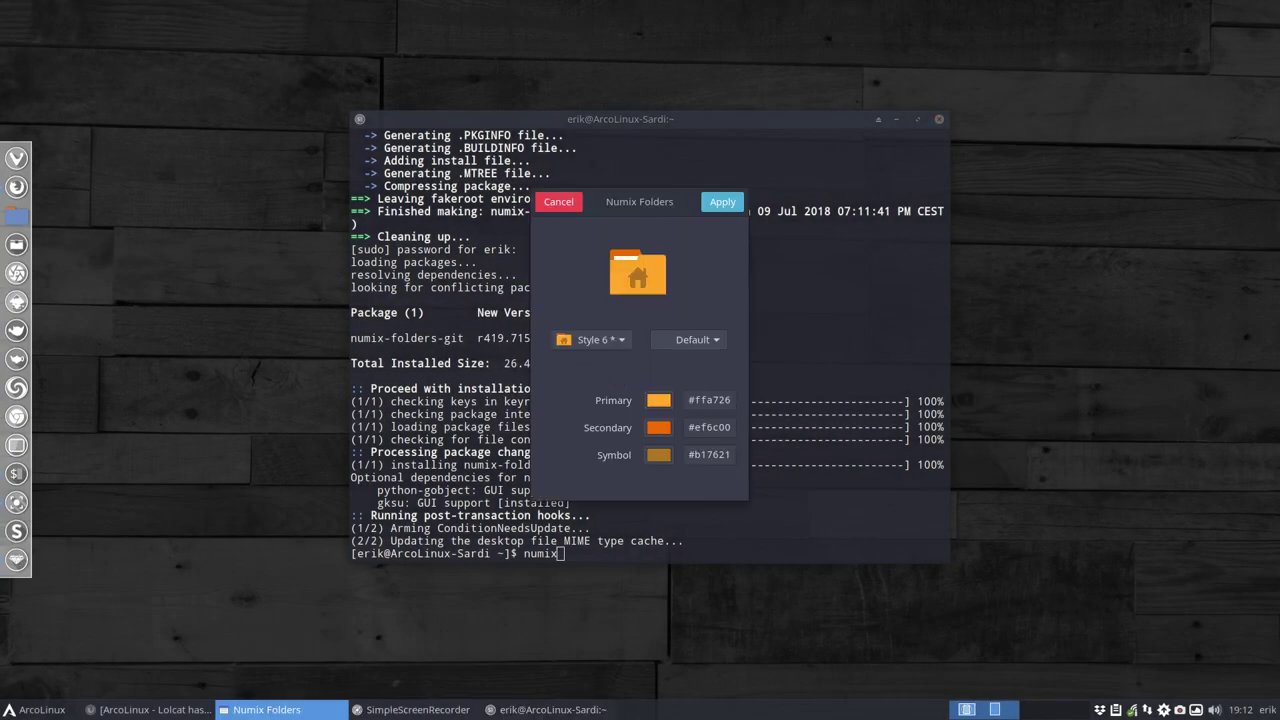
click(939, 119)
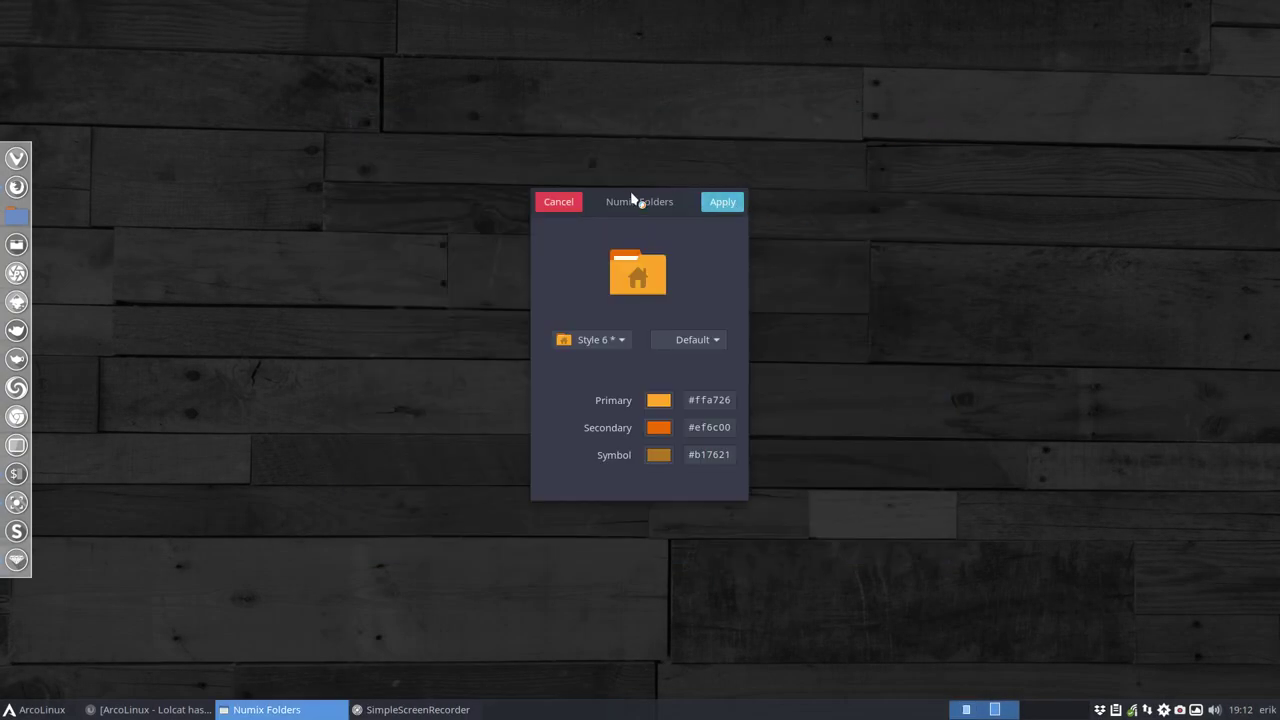
drag(631, 193, 628, 147)
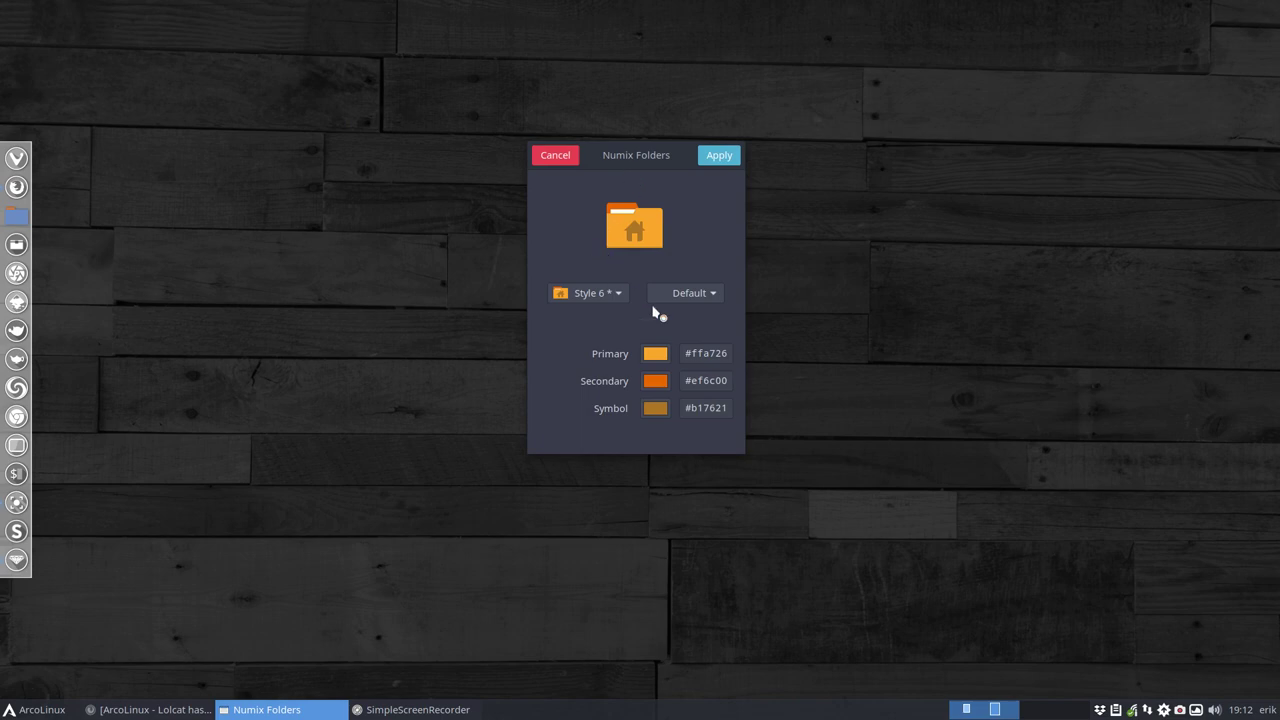
click(609, 293)
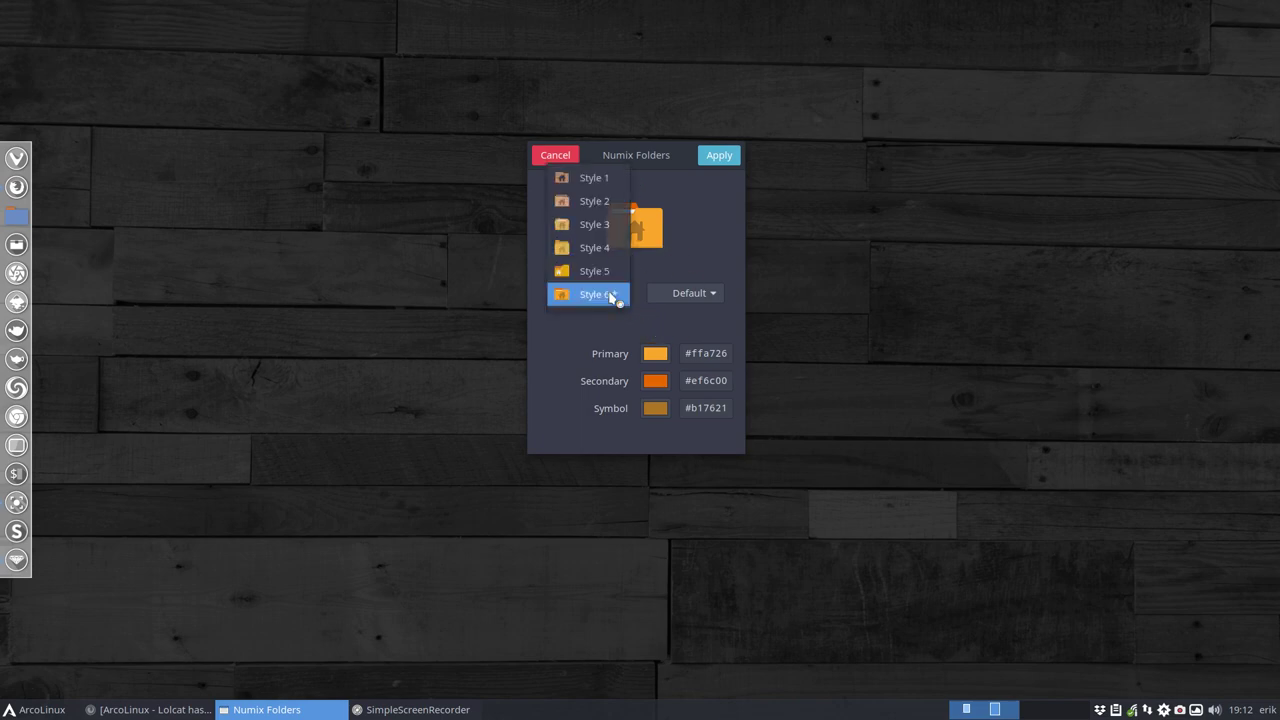
click(602, 273)
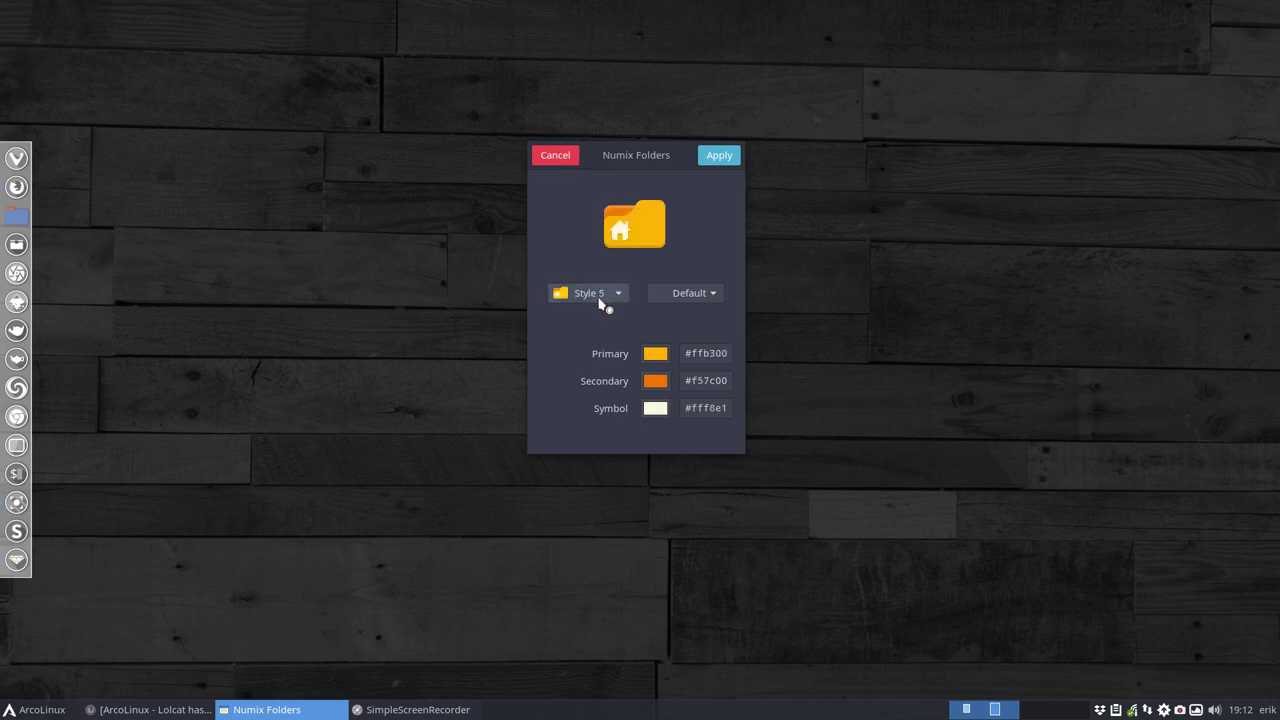
click(604, 296)
click(603, 272)
click(603, 294)
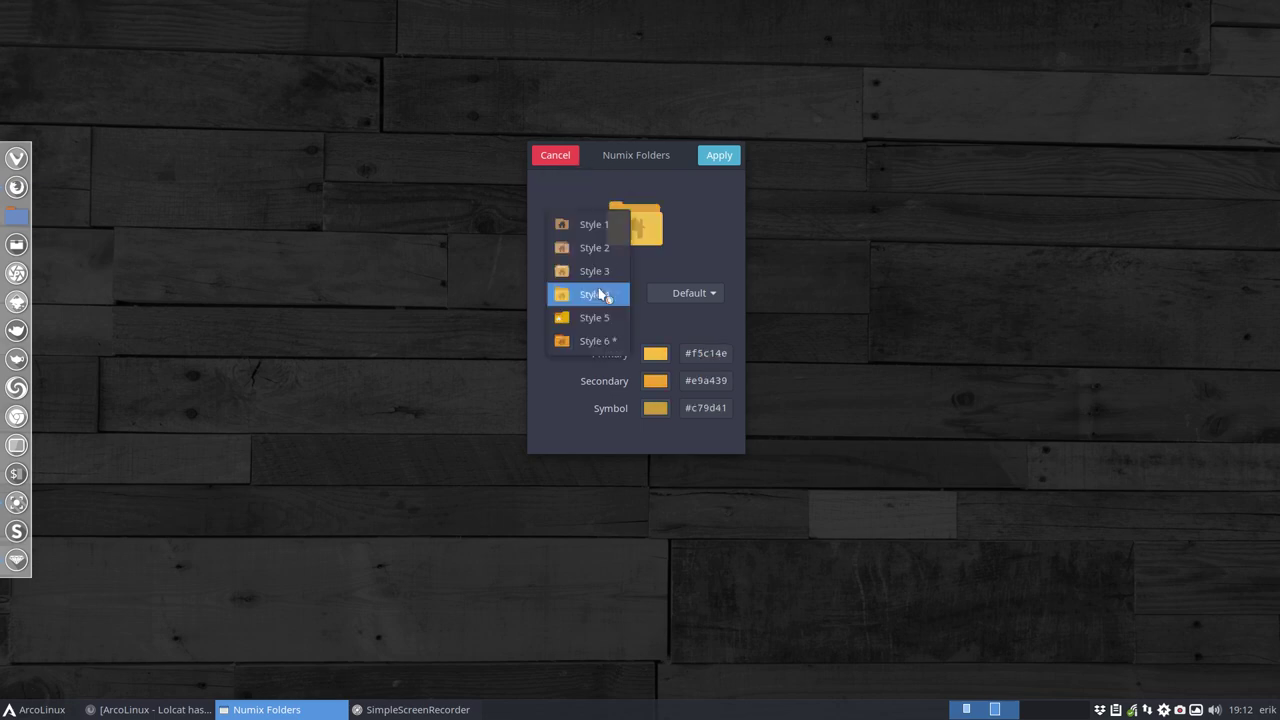
click(603, 272)
click(603, 292)
click(603, 273)
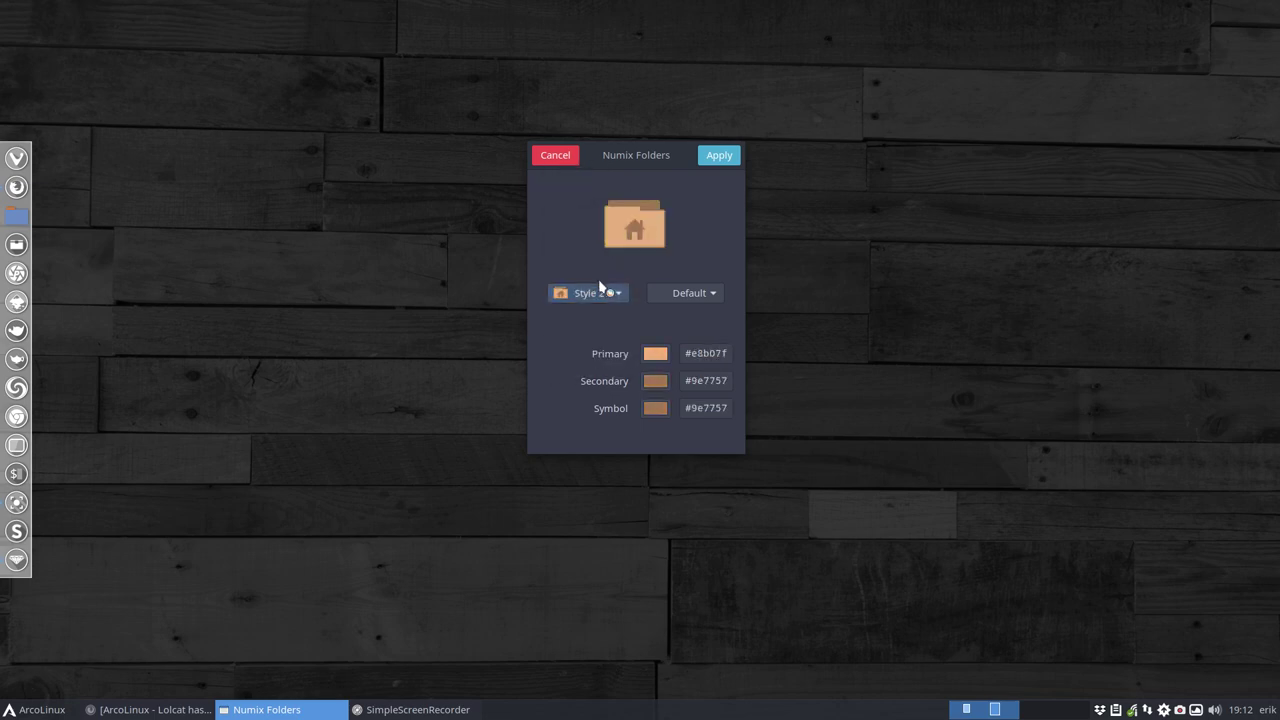
click(604, 295)
click(603, 272)
click(605, 294)
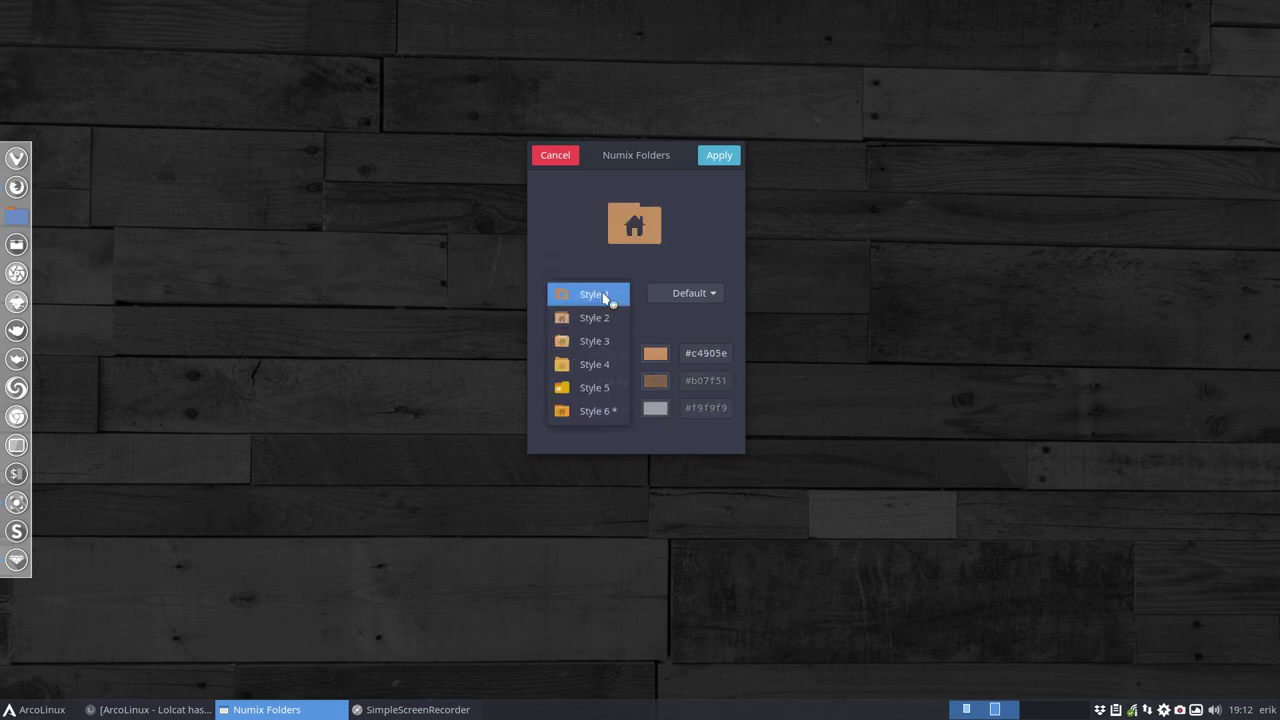
click(603, 341)
click(605, 295)
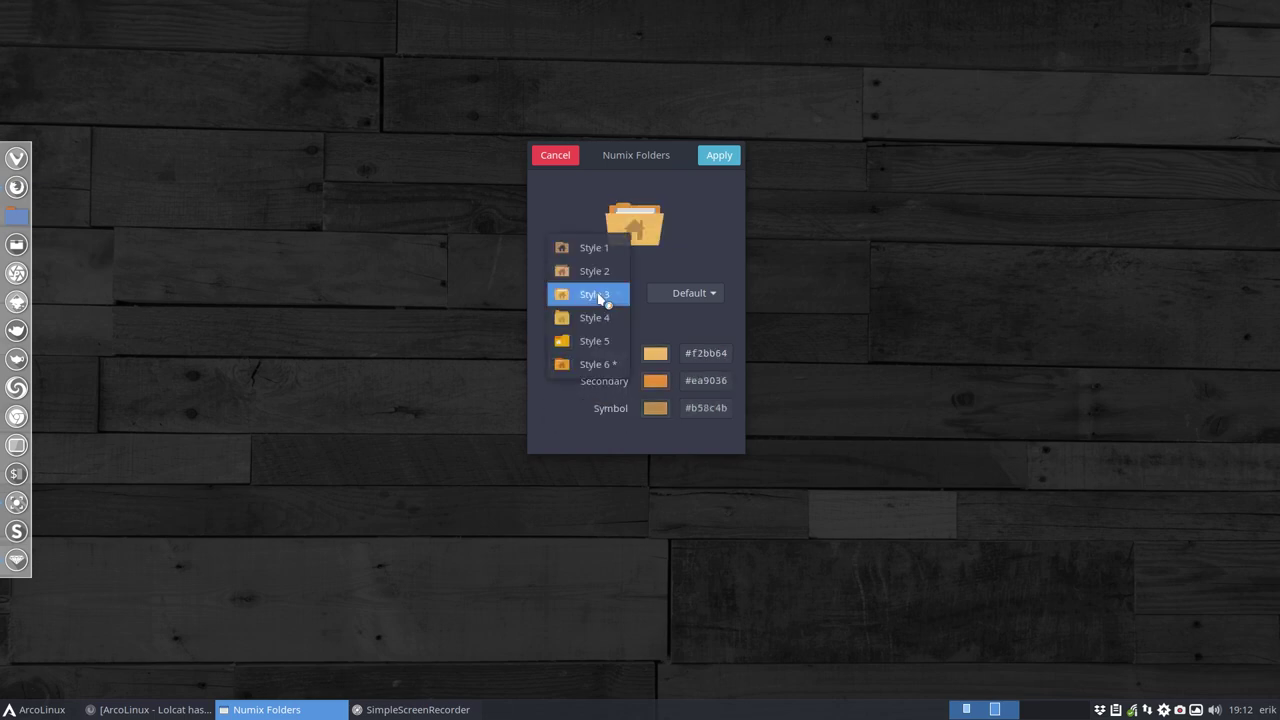
click(595, 320)
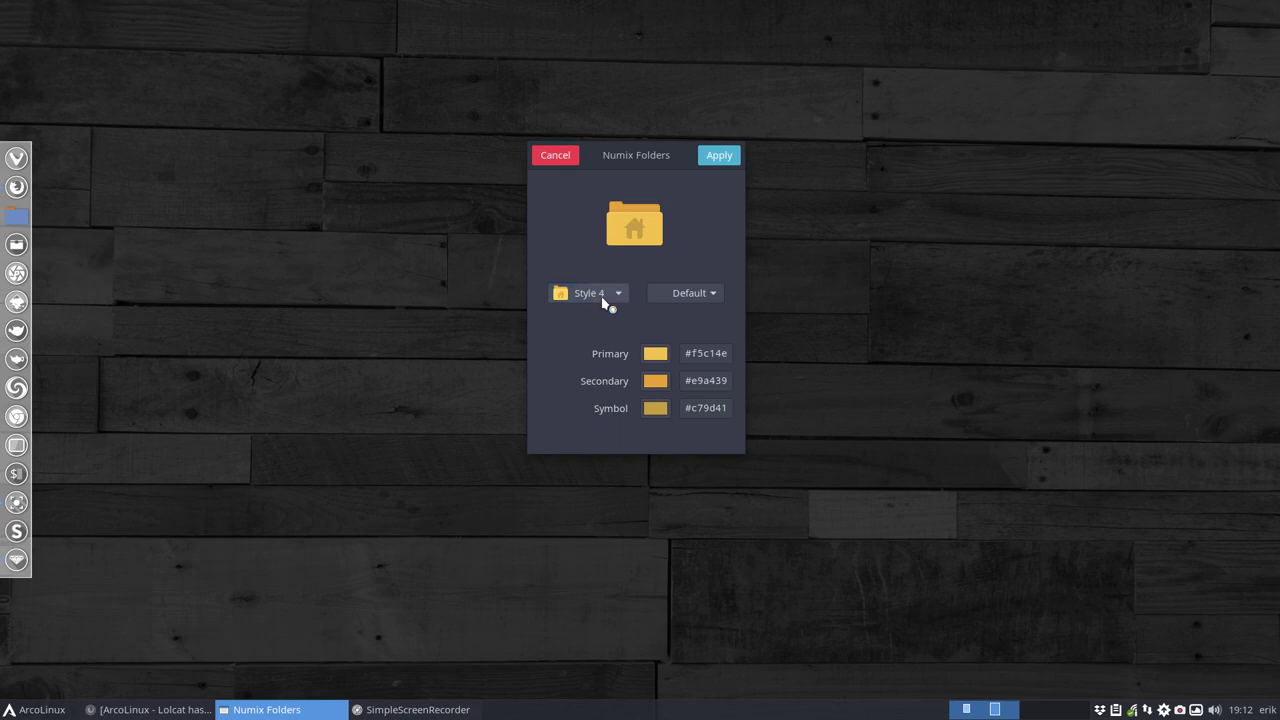
click(603, 297)
click(603, 297)
click(607, 318)
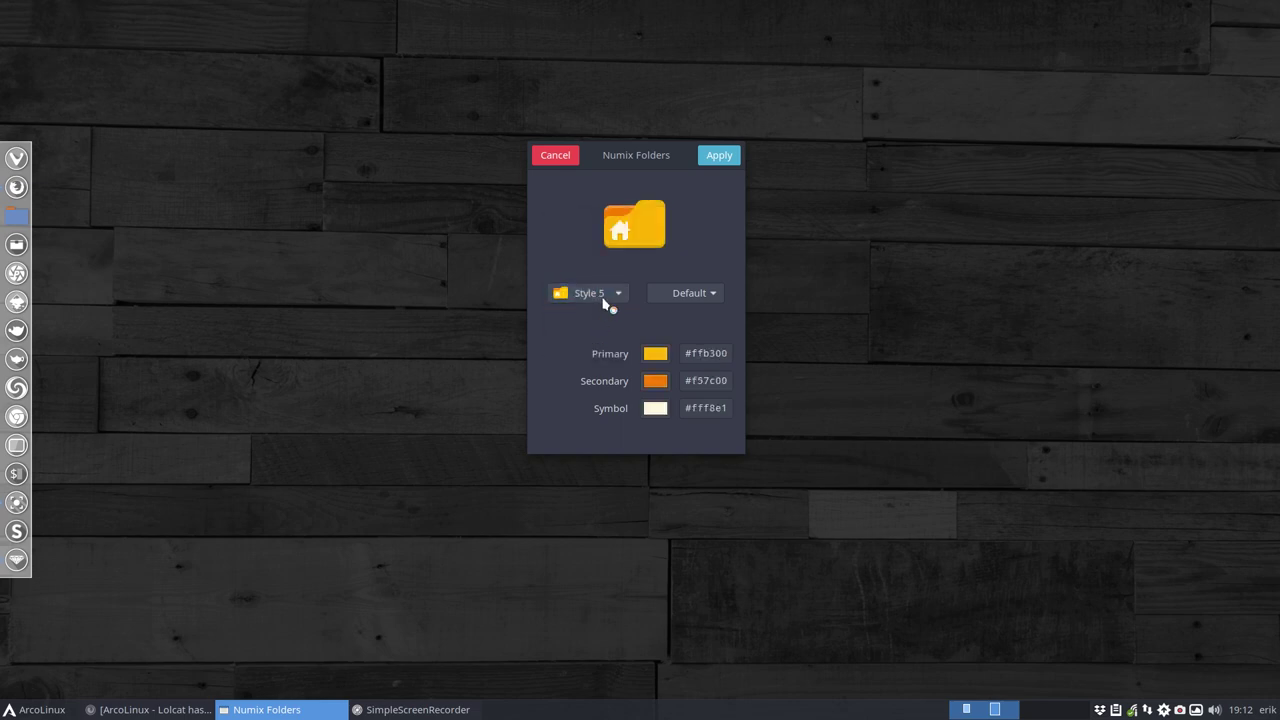
click(607, 300)
click(603, 316)
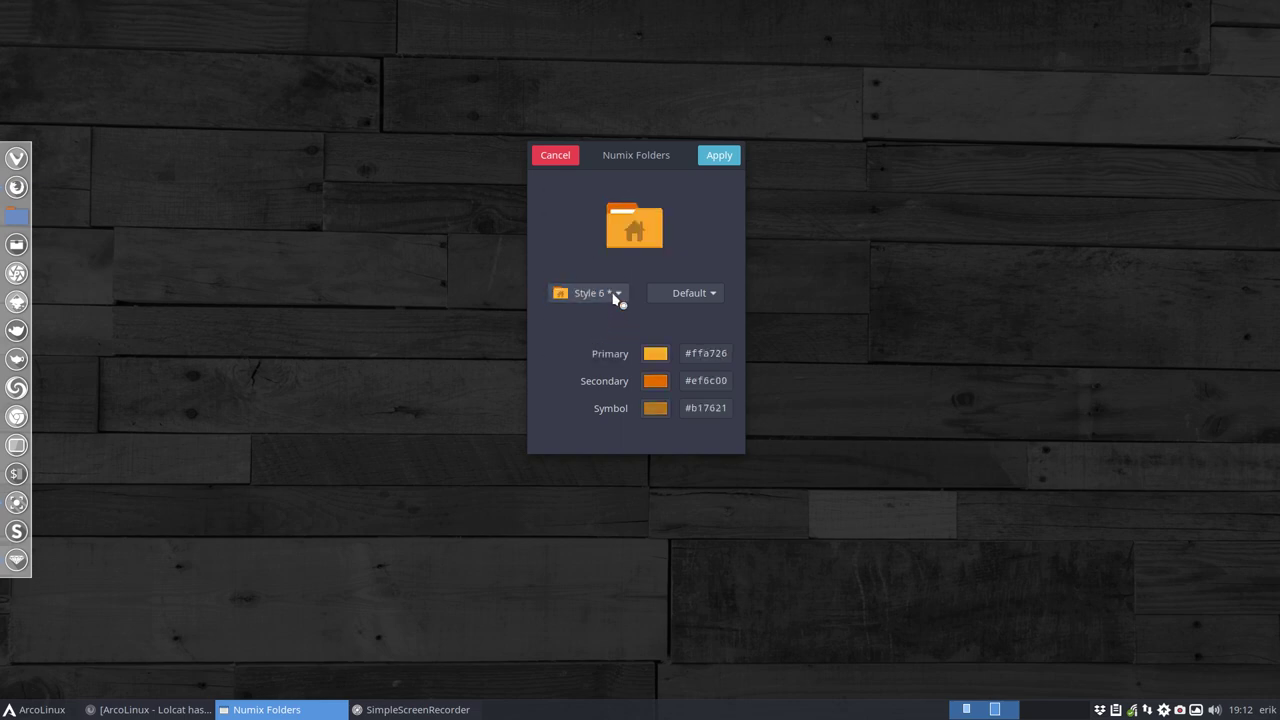
click(614, 295)
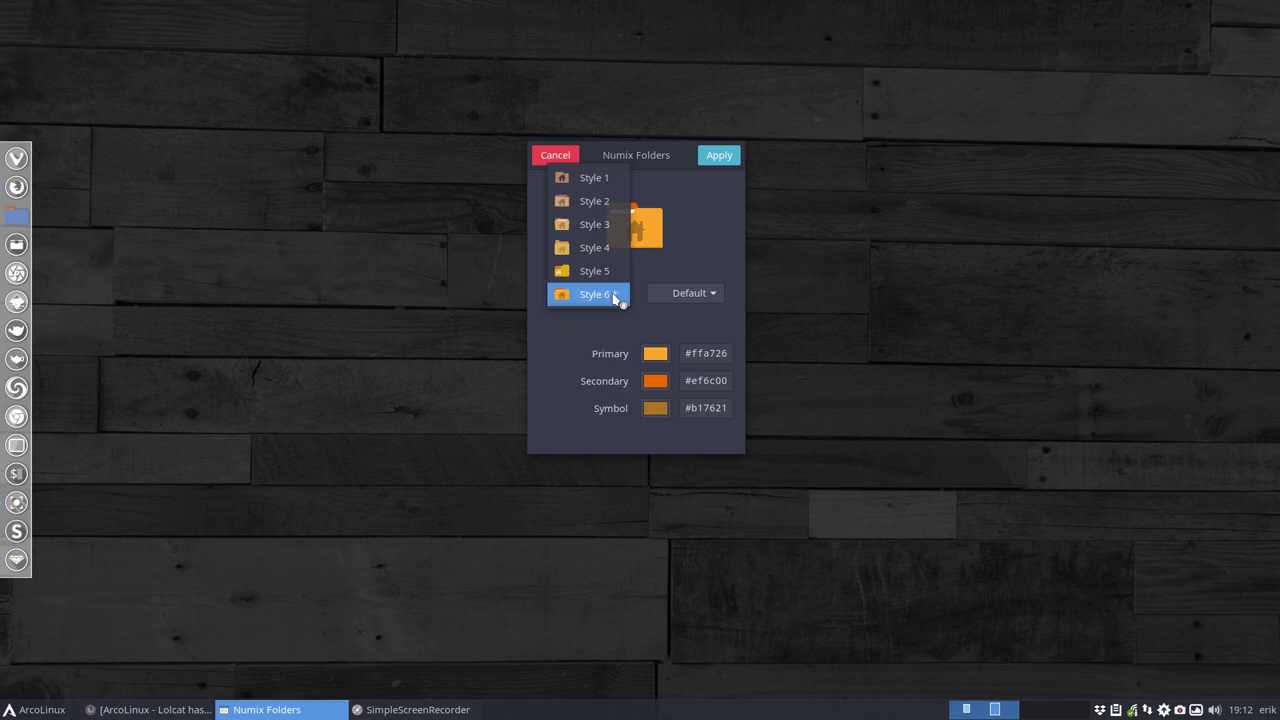
click(614, 295)
Preview the folder colour as Blue, Brown, Green, Grey, then Orange
click(693, 294)
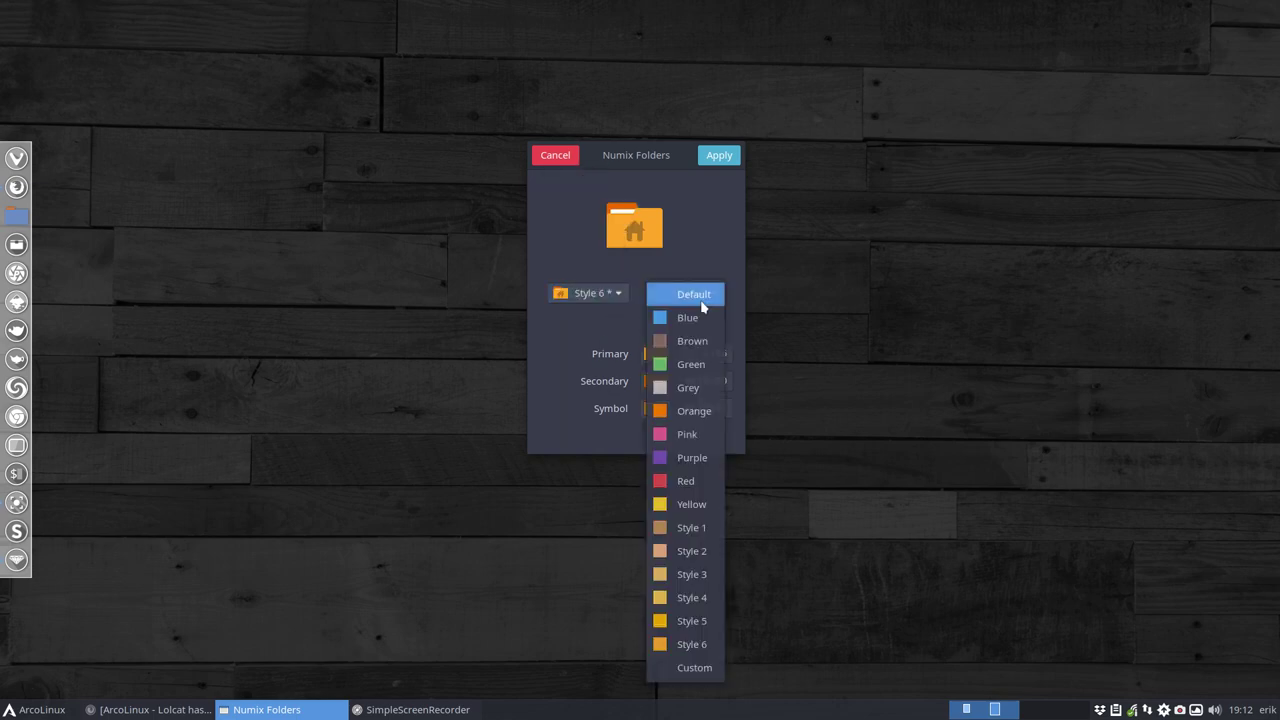
click(692, 321)
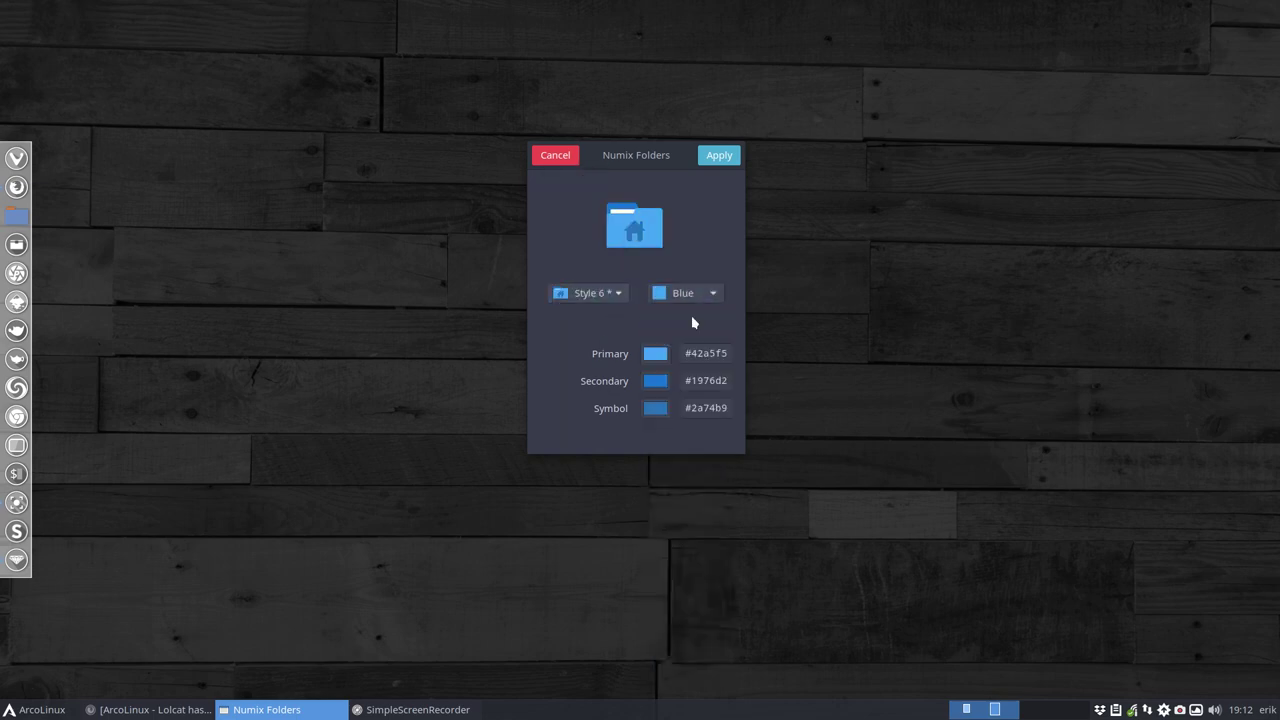
click(700, 295)
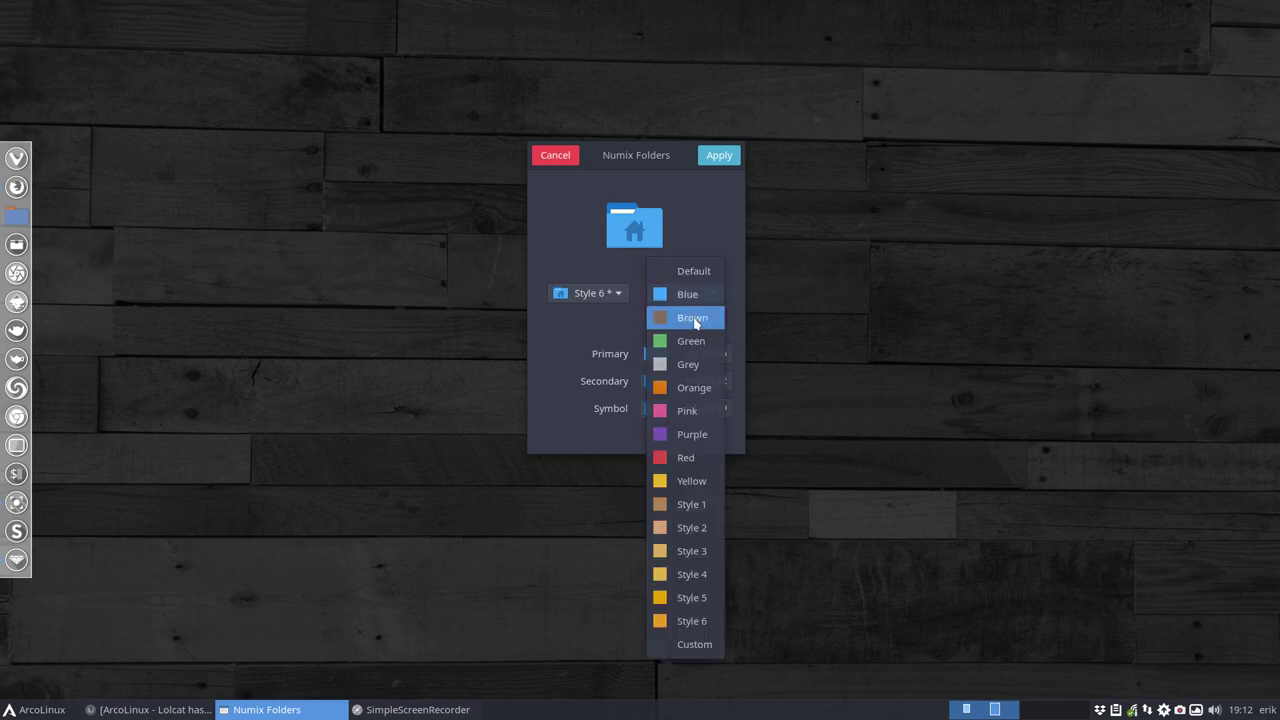
click(695, 321)
click(708, 294)
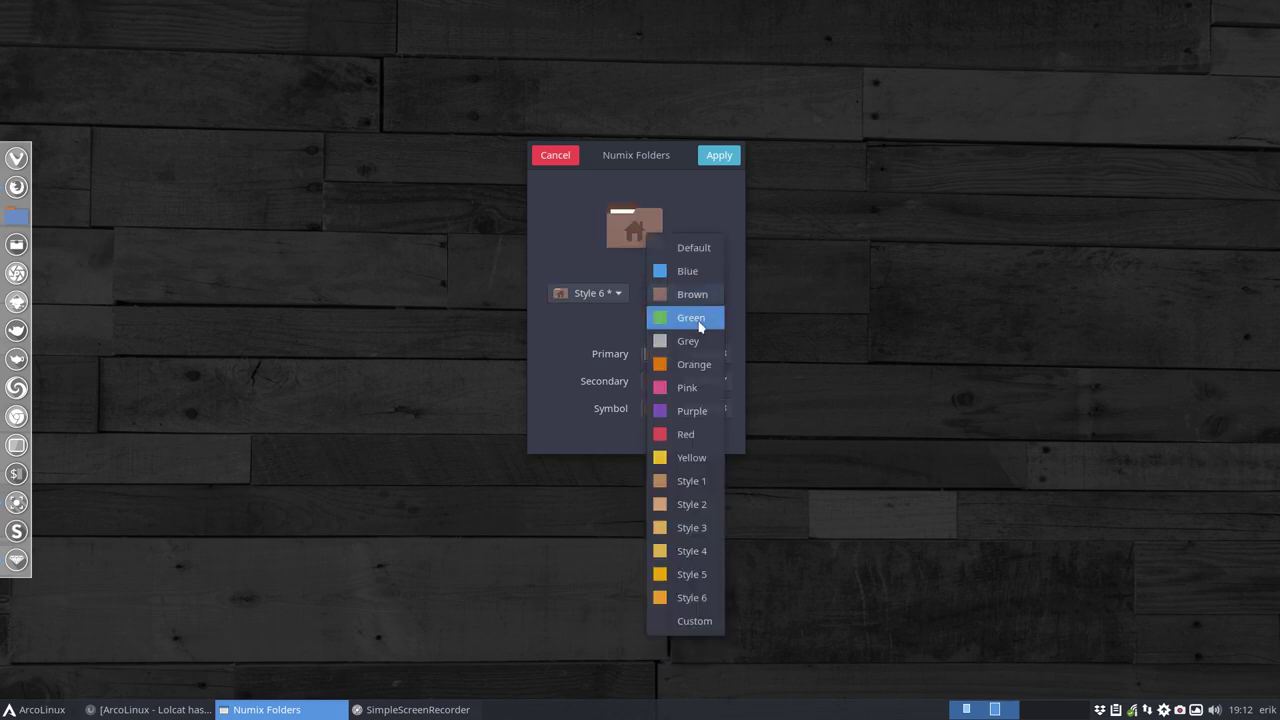
click(699, 326)
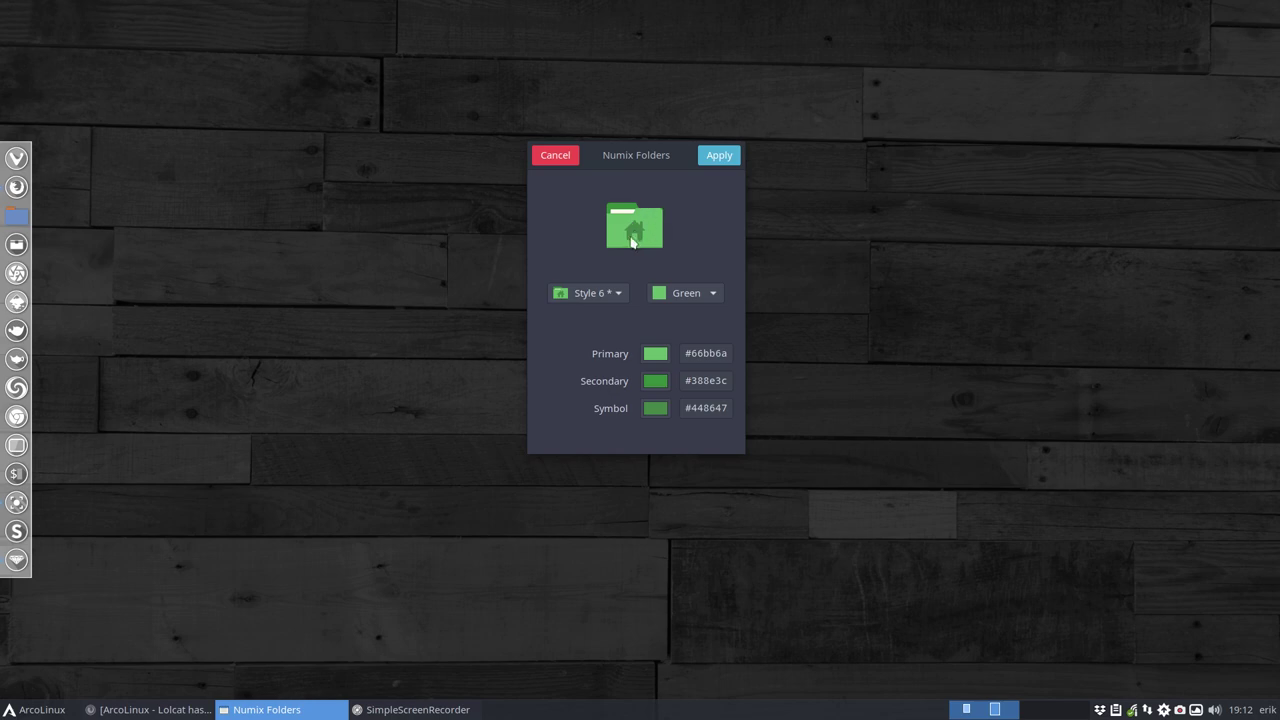
click(698, 305)
click(704, 315)
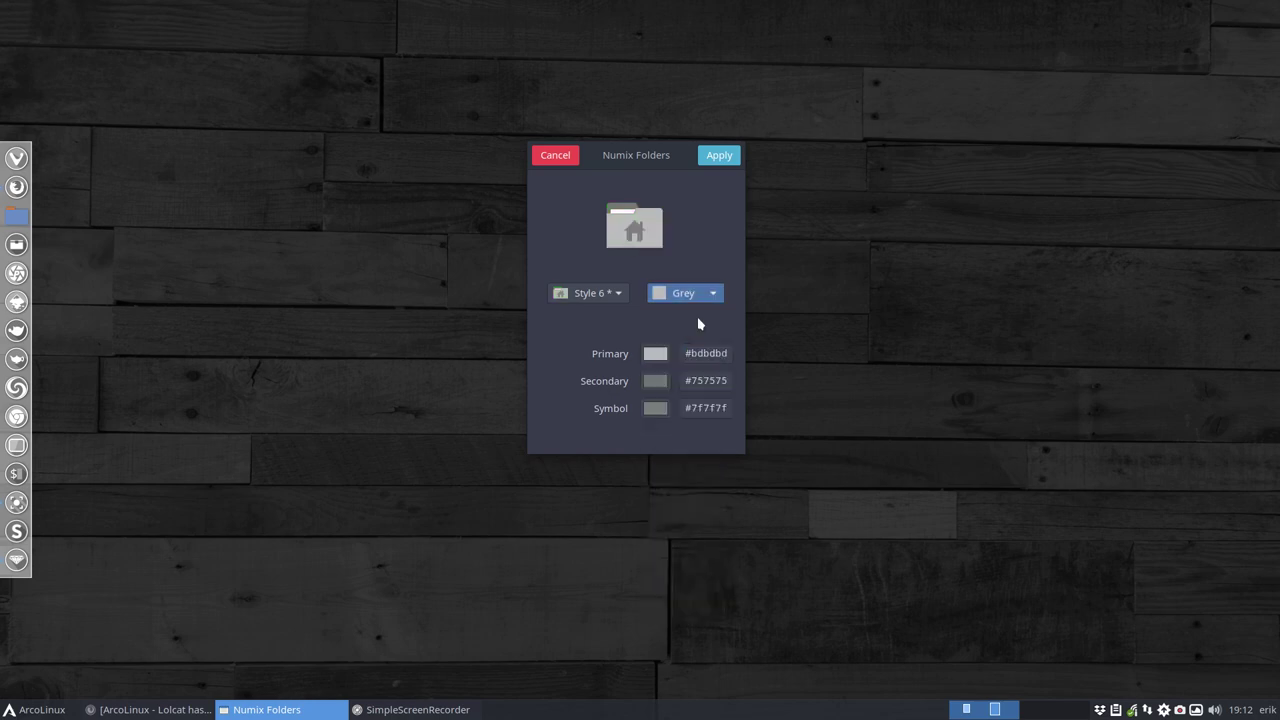
click(714, 298)
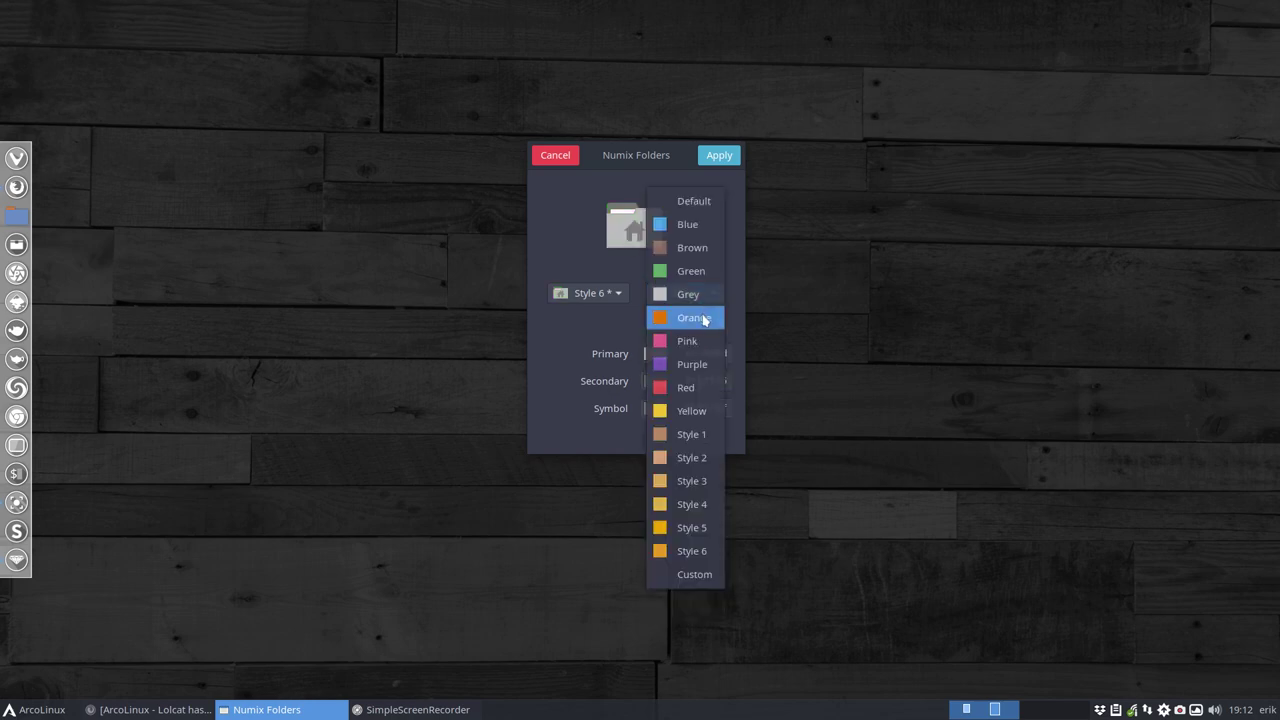
click(709, 317)
Preview the folder colour as Pink, Purple, Red, then Yellow
click(711, 296)
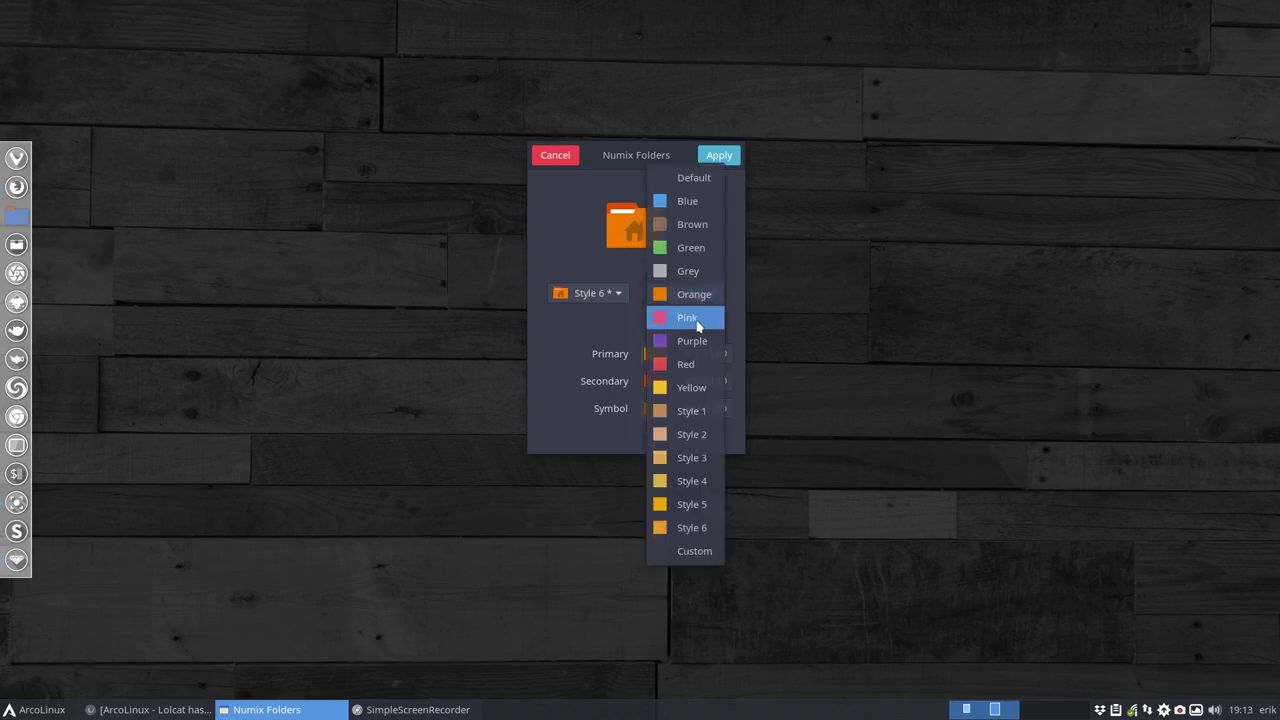
click(697, 320)
click(711, 294)
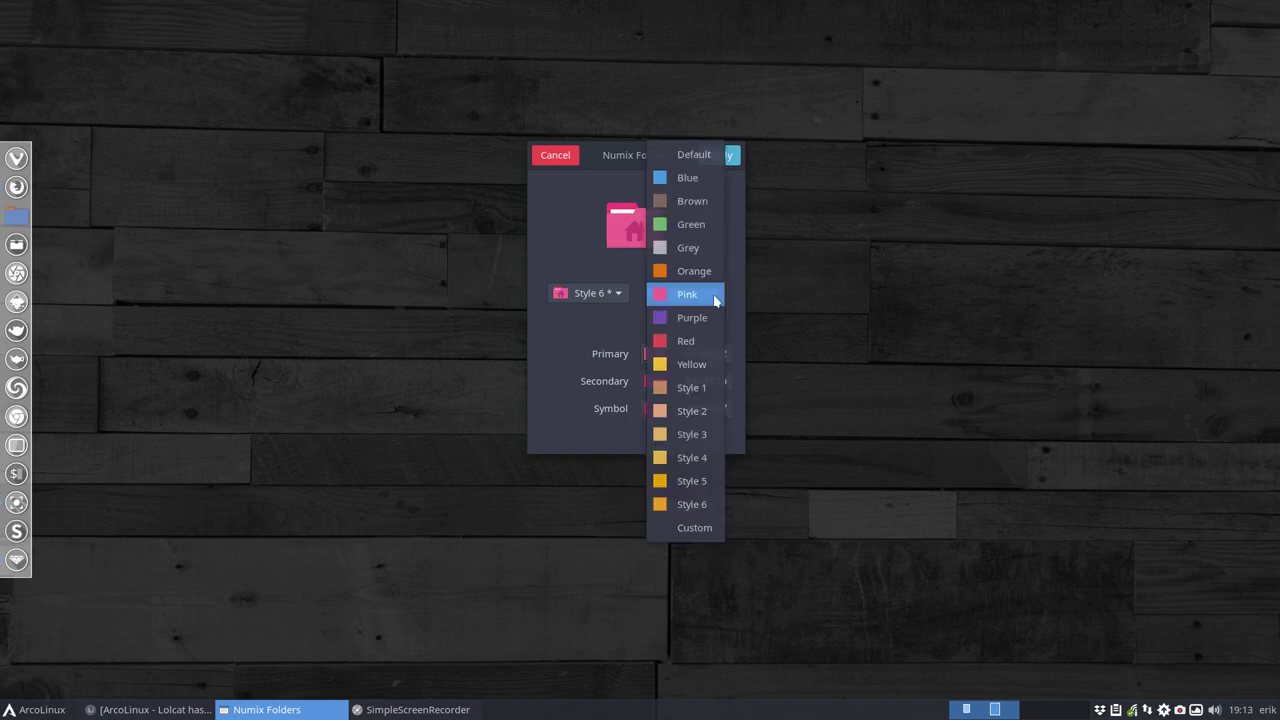
click(703, 318)
click(709, 294)
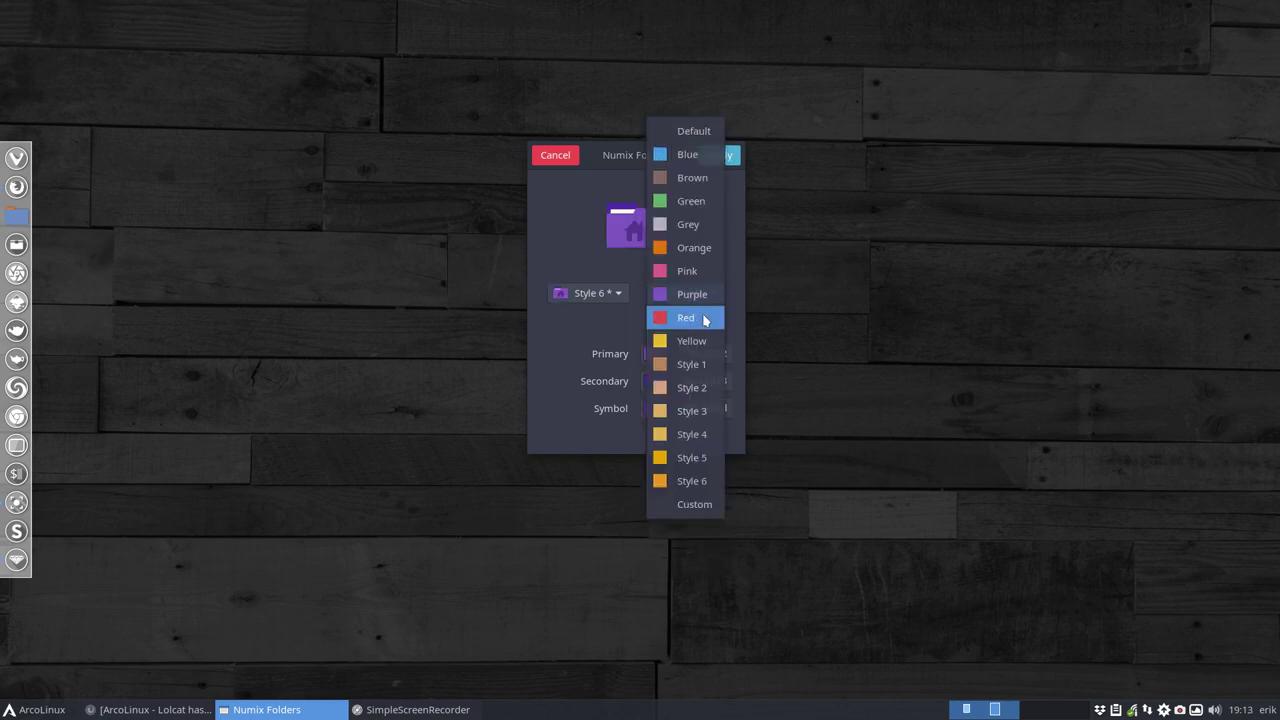
click(700, 320)
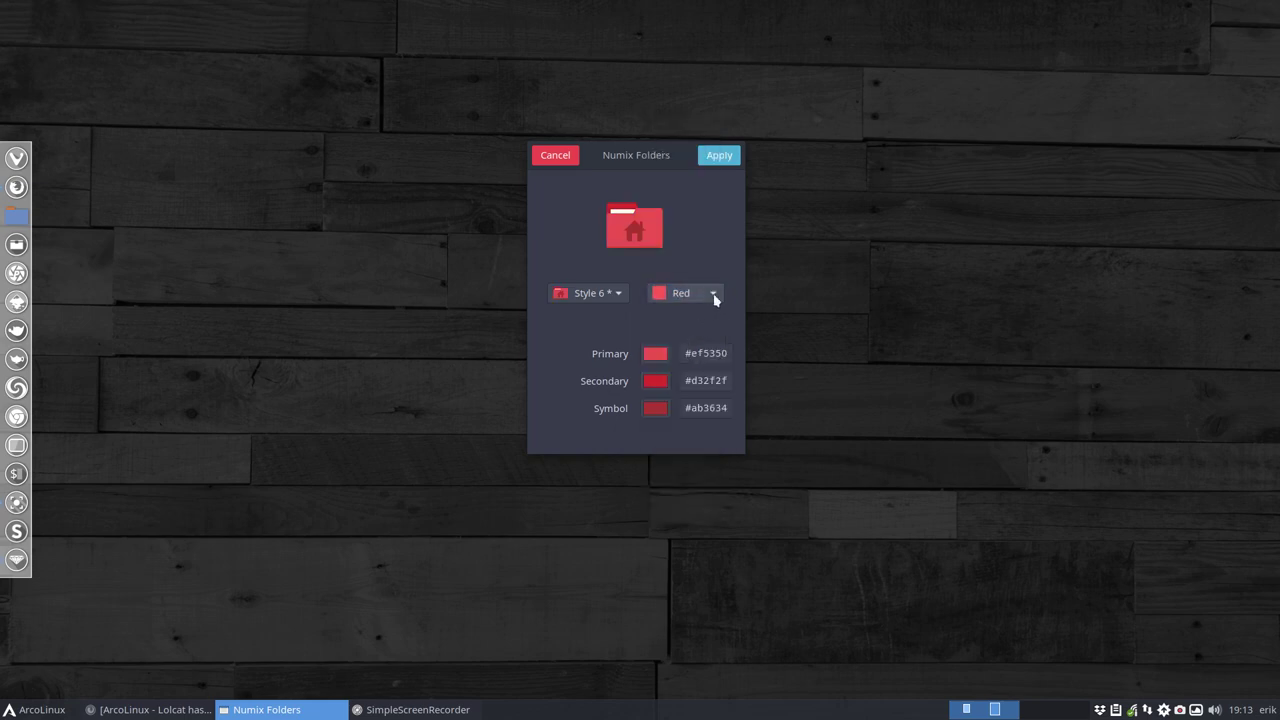
click(712, 294)
click(703, 318)
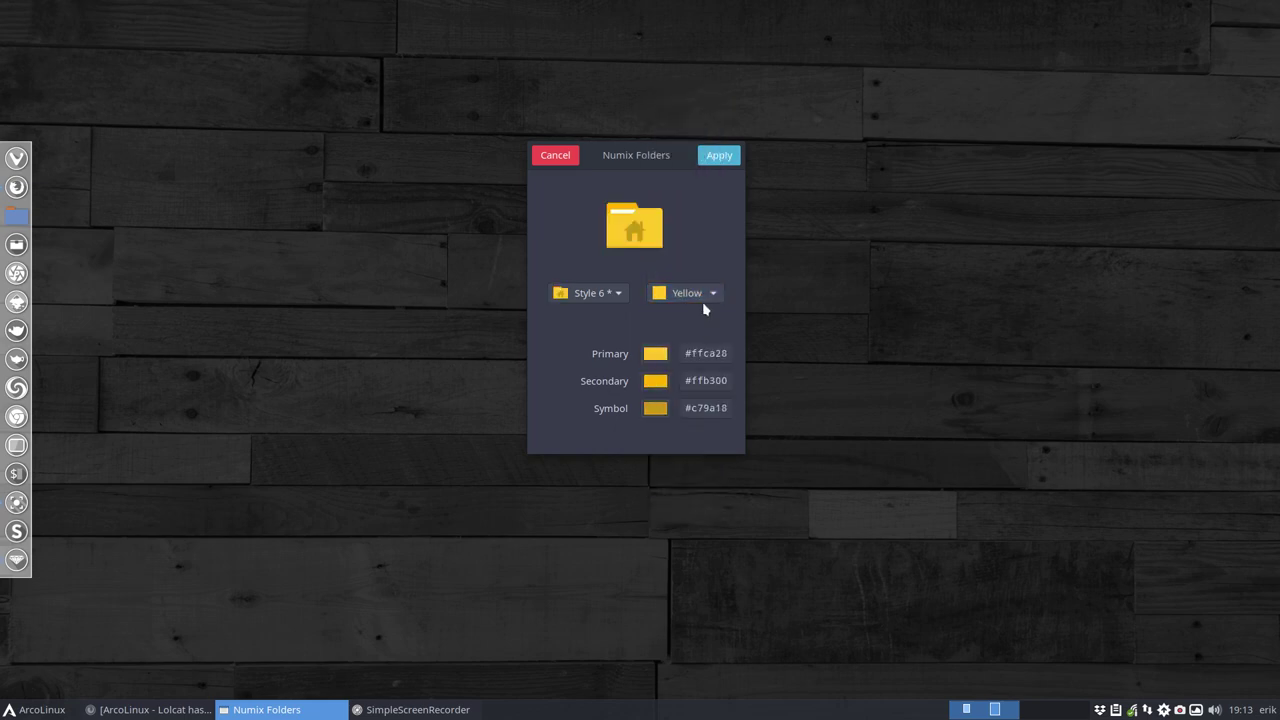
click(707, 298)
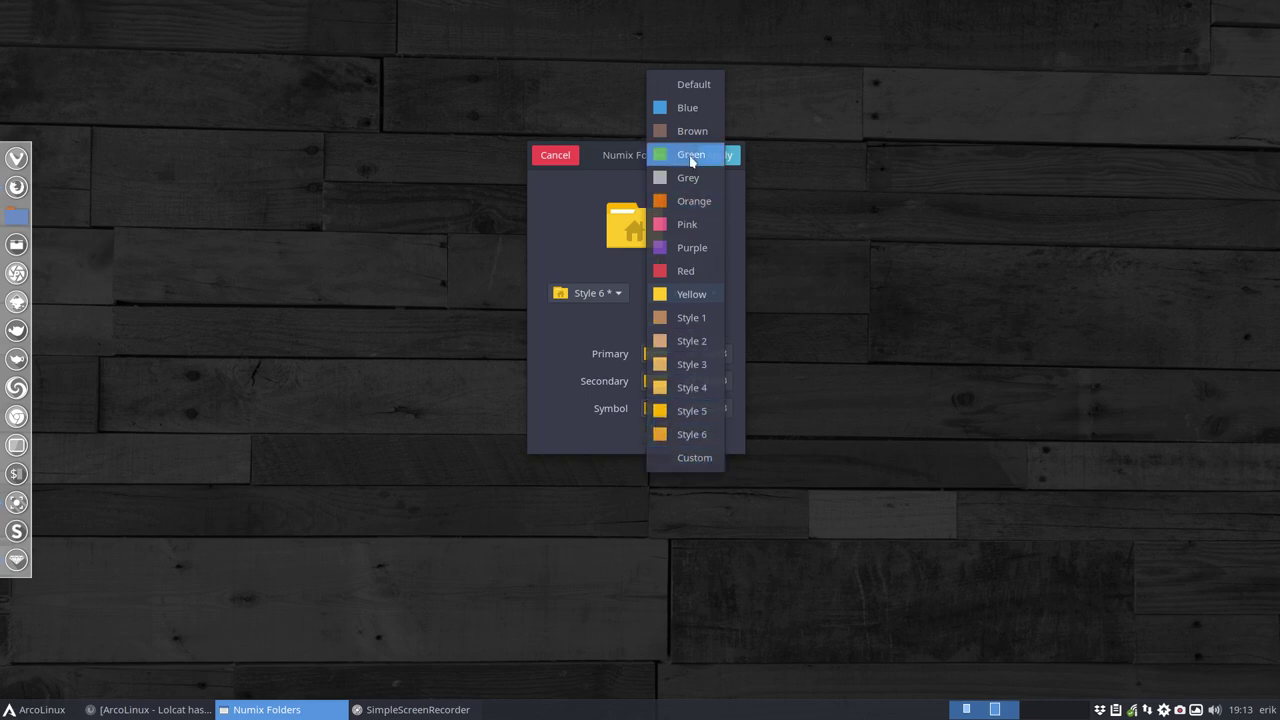
Switch the scheme to Custom, try a #915E5E primary colour, then cancel to keep yellow
click(690, 458)
click(655, 354)
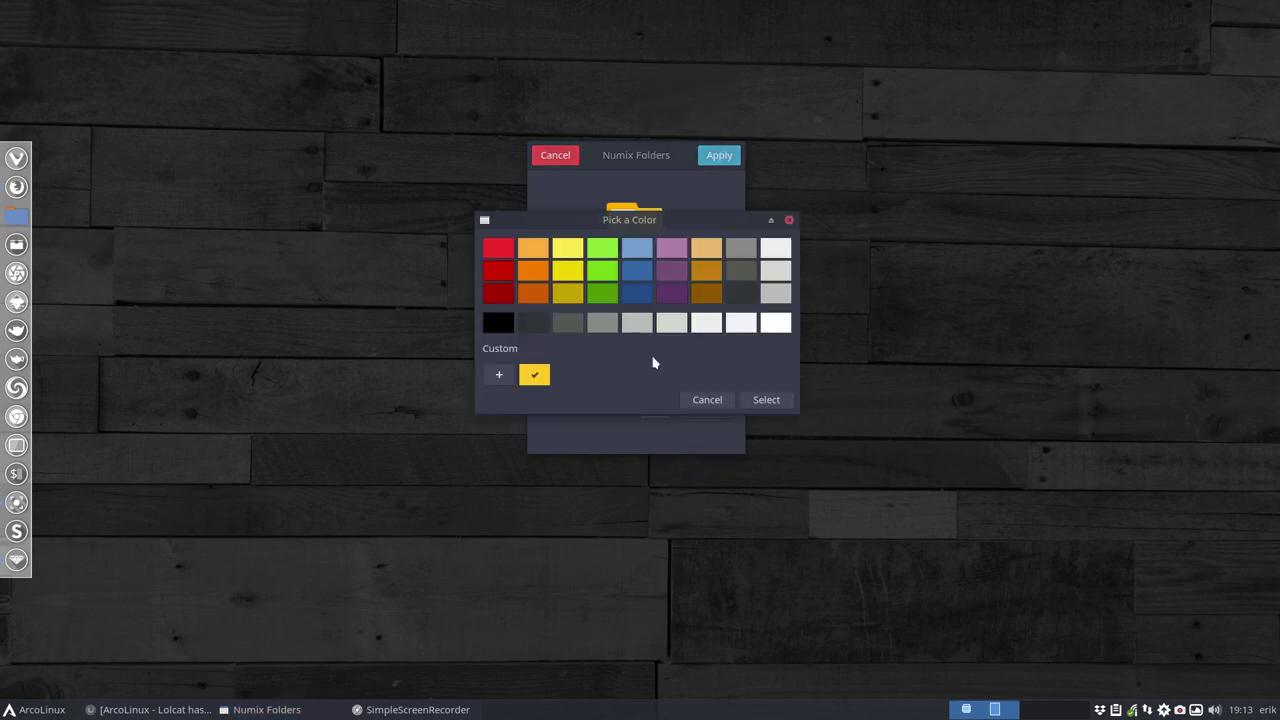
click(500, 374)
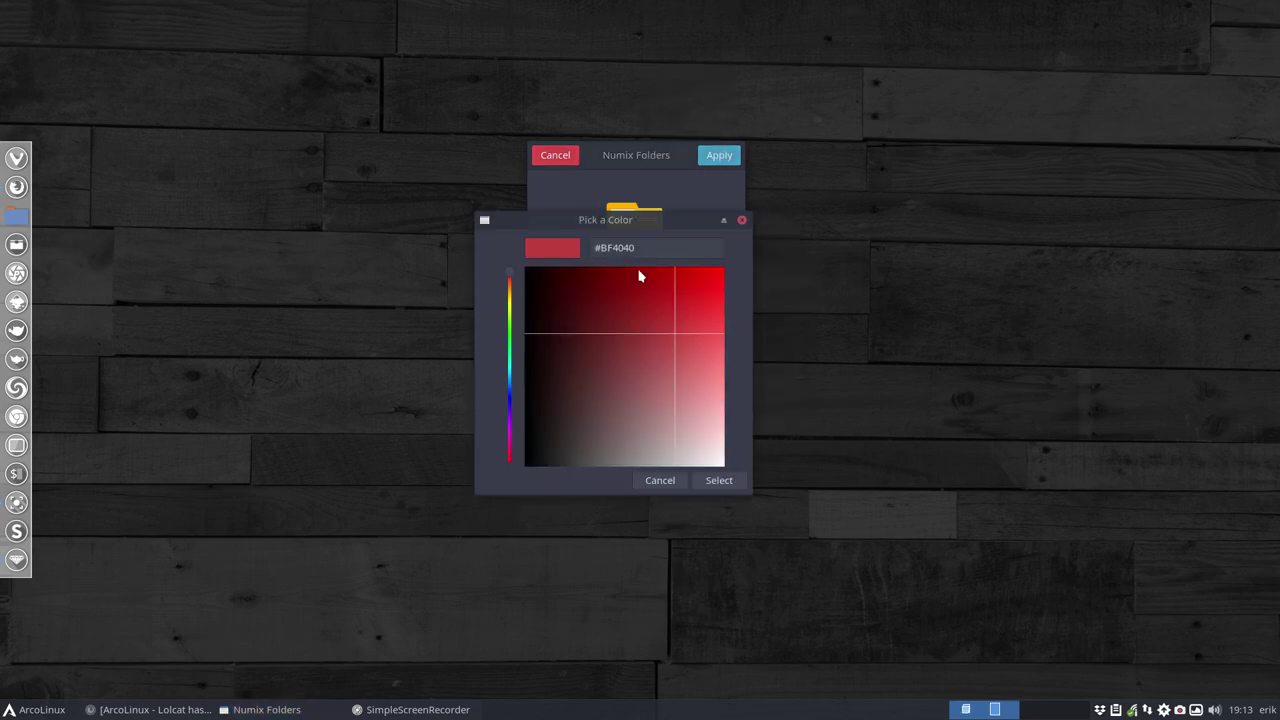
drag(640, 276, 638, 395)
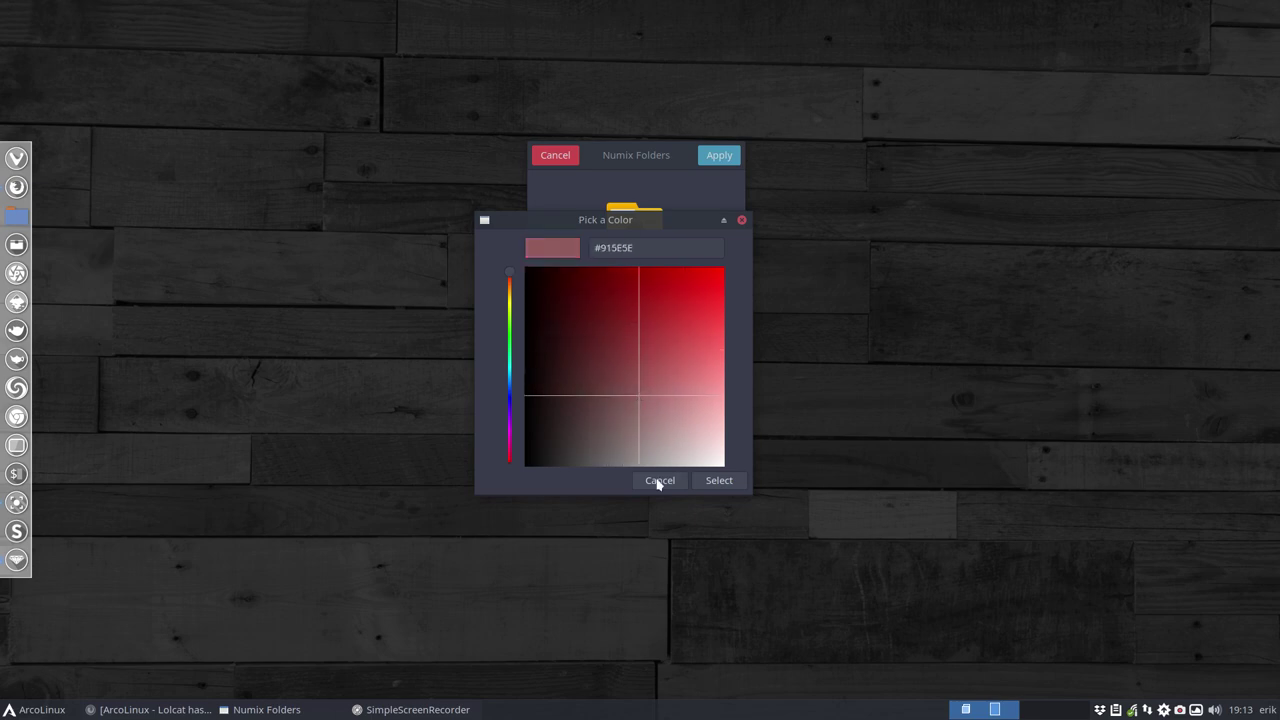
click(658, 481)
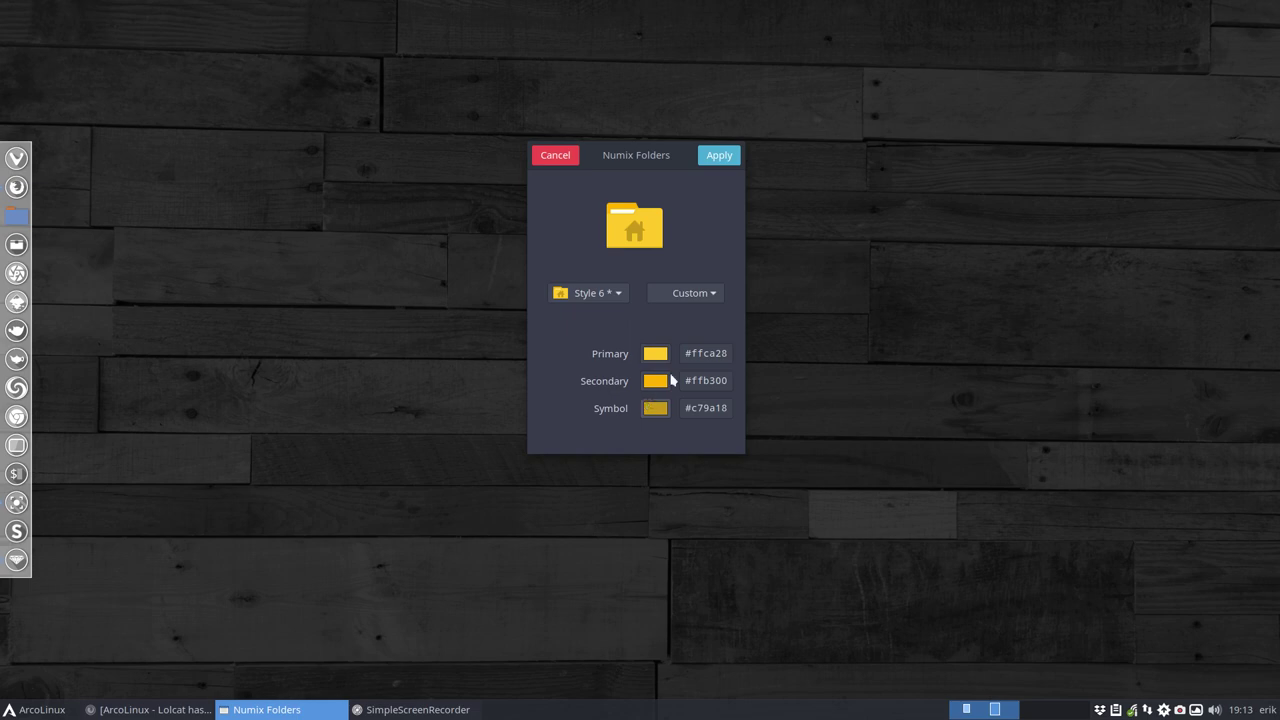
Choose the Blue scheme (#42a5f5, #1976d2, #2a74b9) and move the window up-left
click(692, 293)
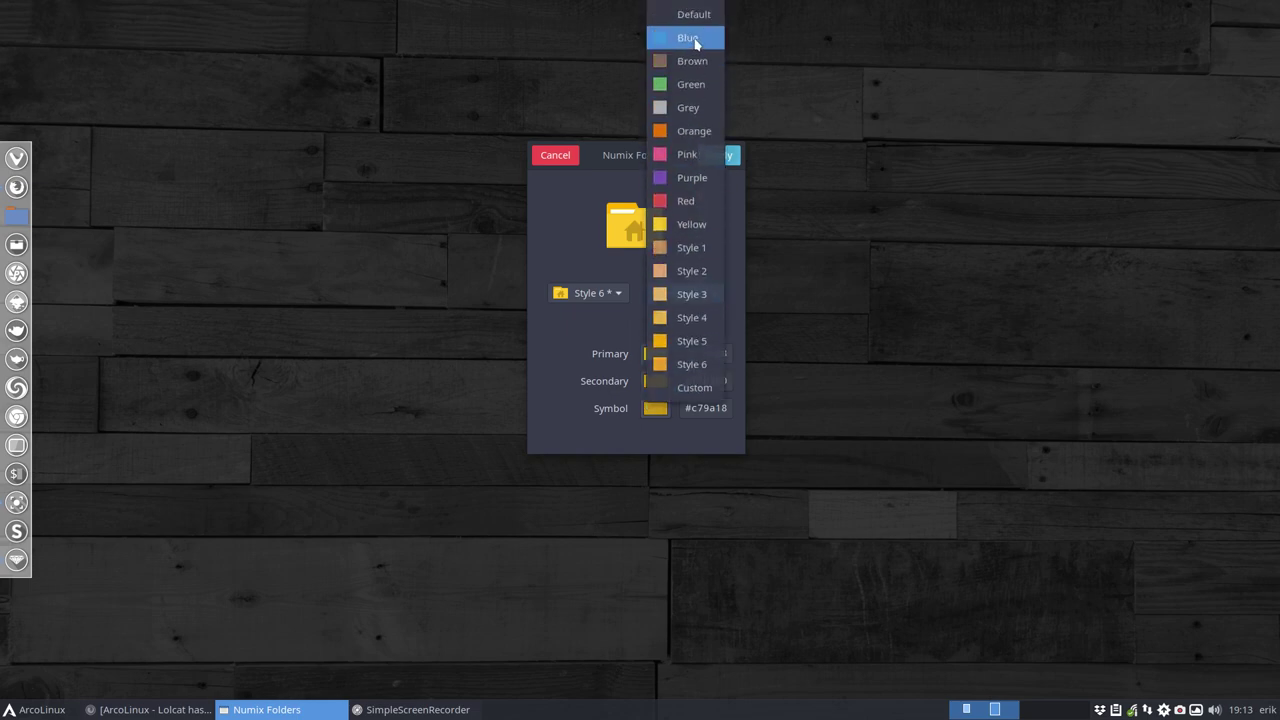
click(689, 40)
drag(635, 147, 537, 109)
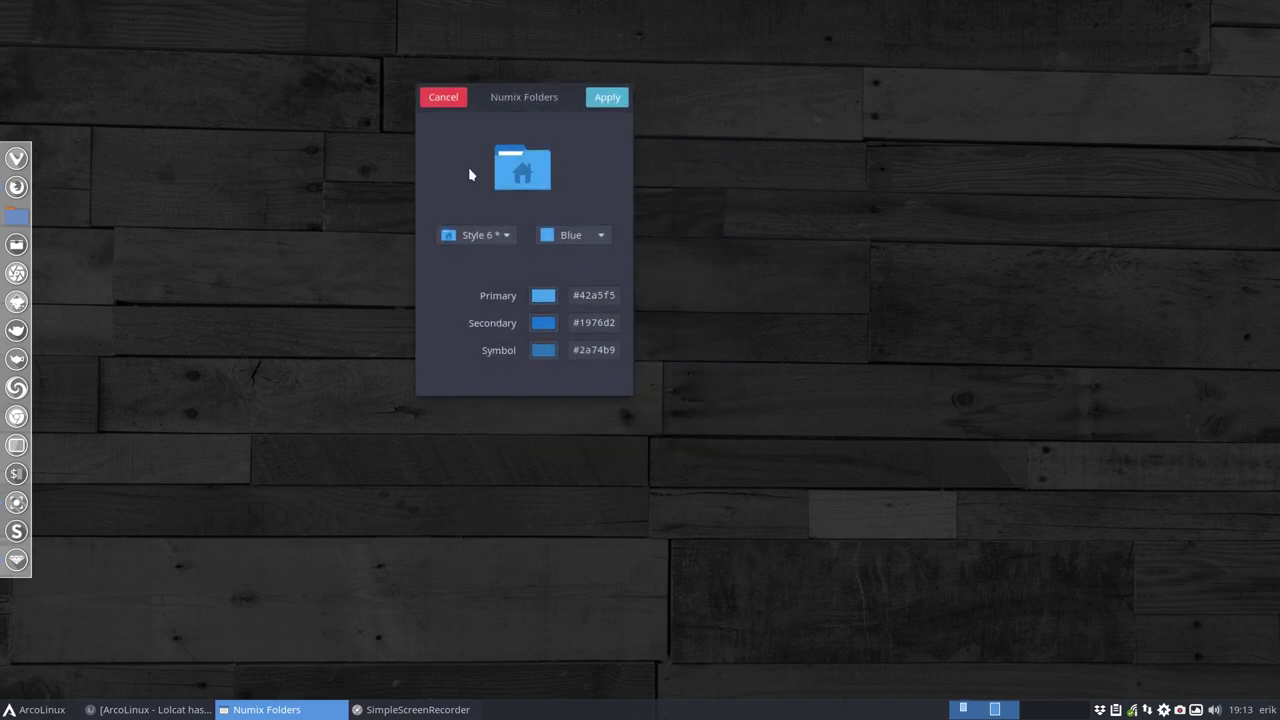
Apply the Numix Circle icon theme in the Icons tab of Xfce Appearance settings
click(30, 712)
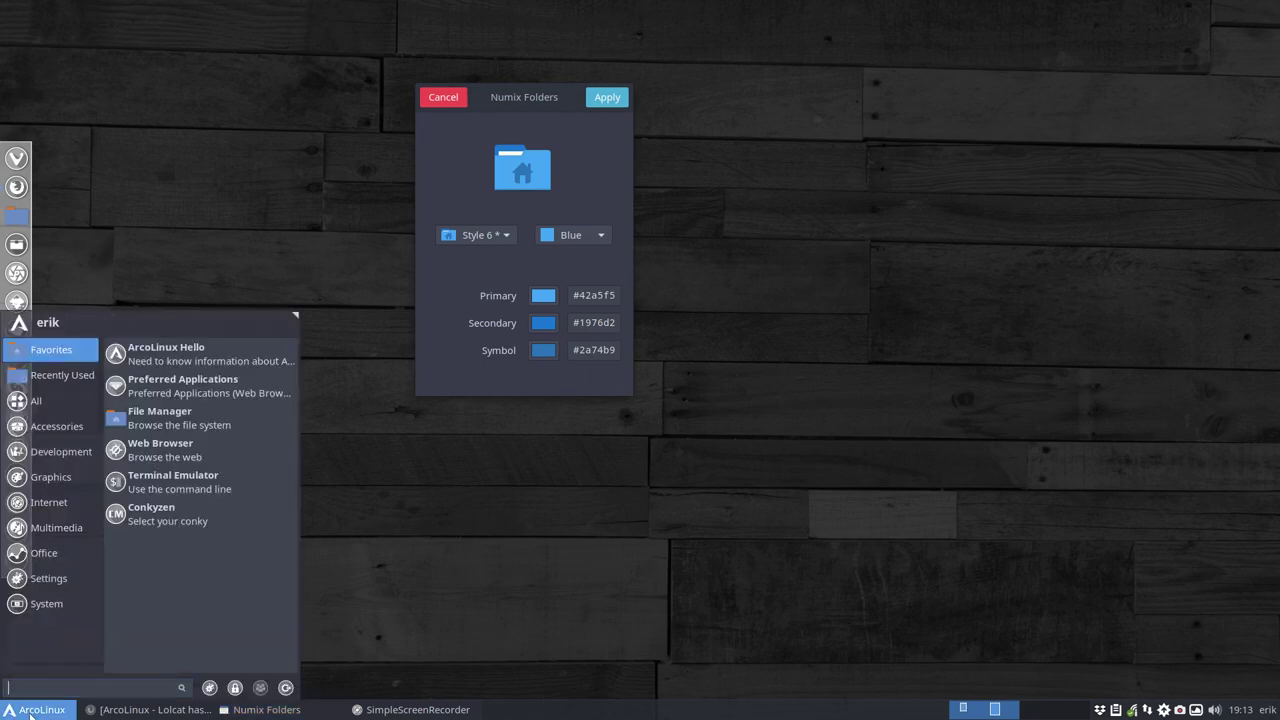
click(210, 690)
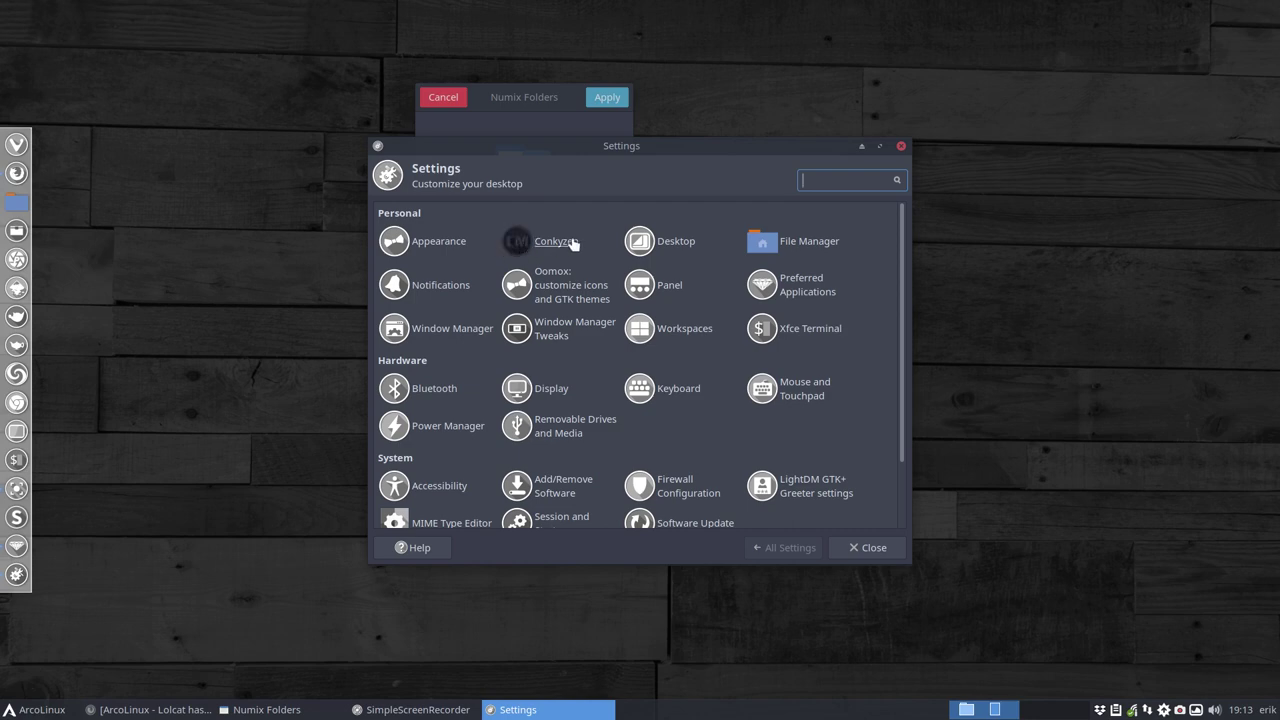
click(447, 244)
click(424, 214)
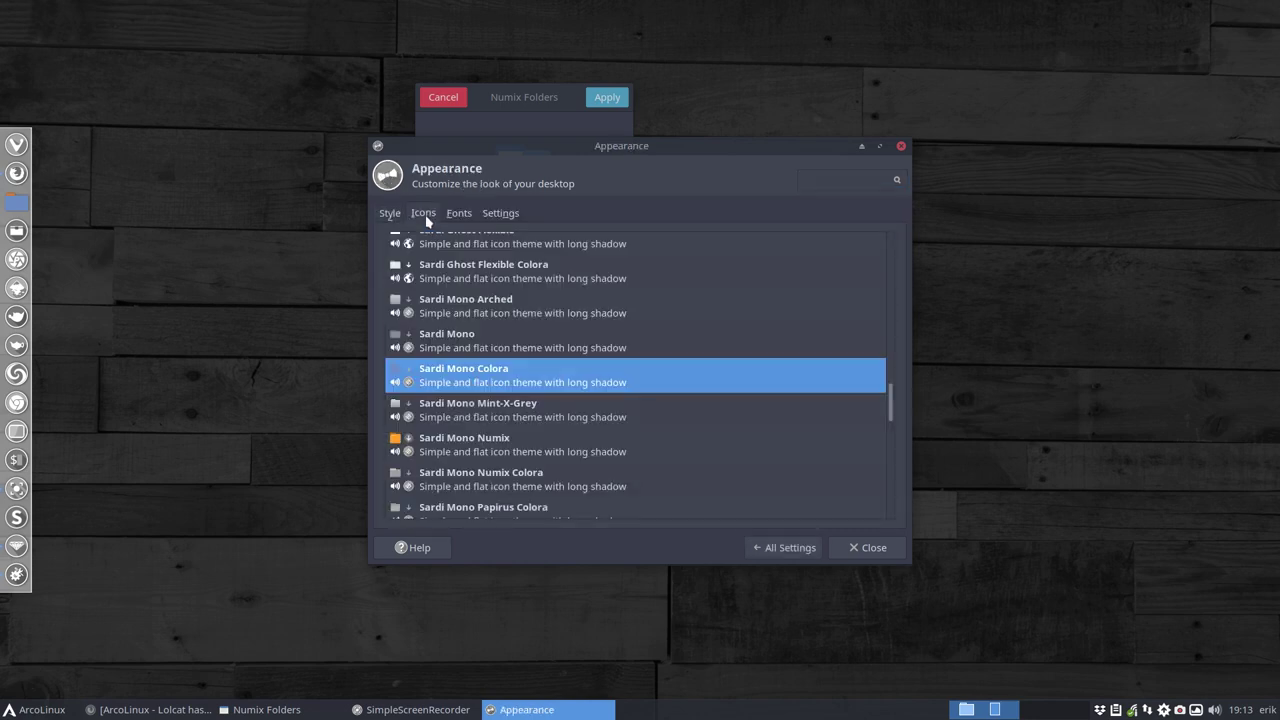
scroll(450, 320, up, 15)
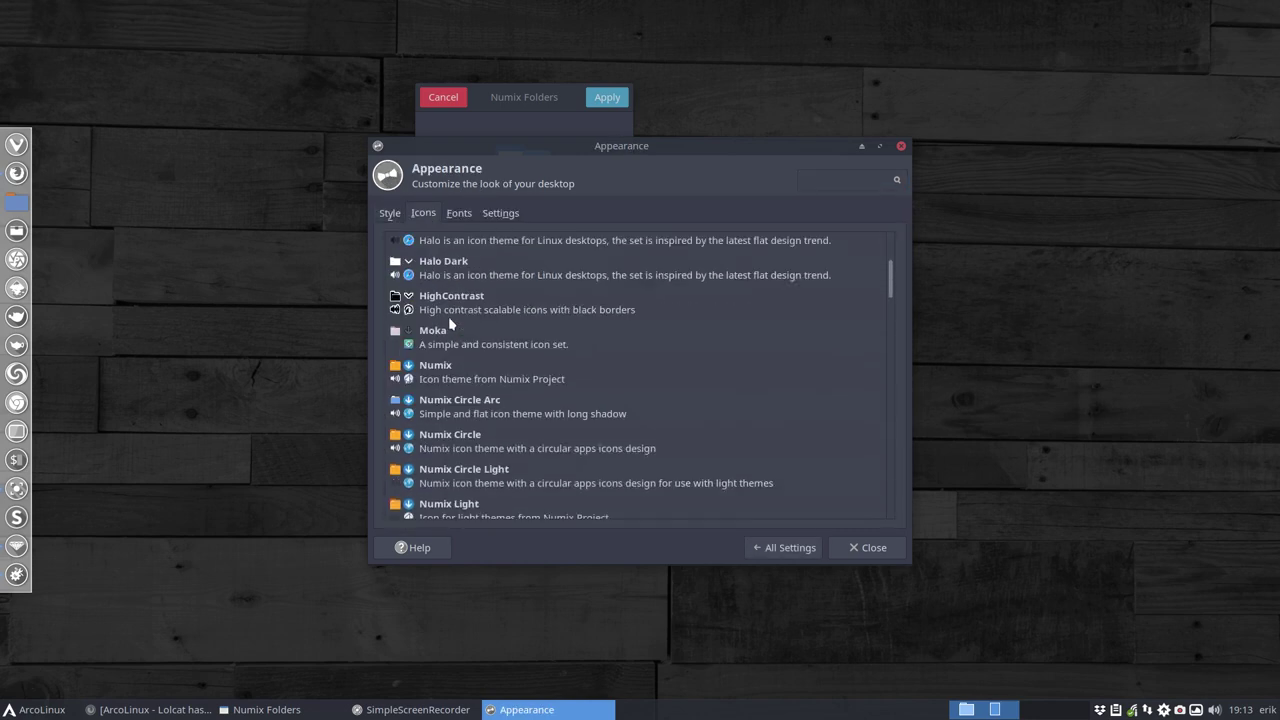
click(443, 372)
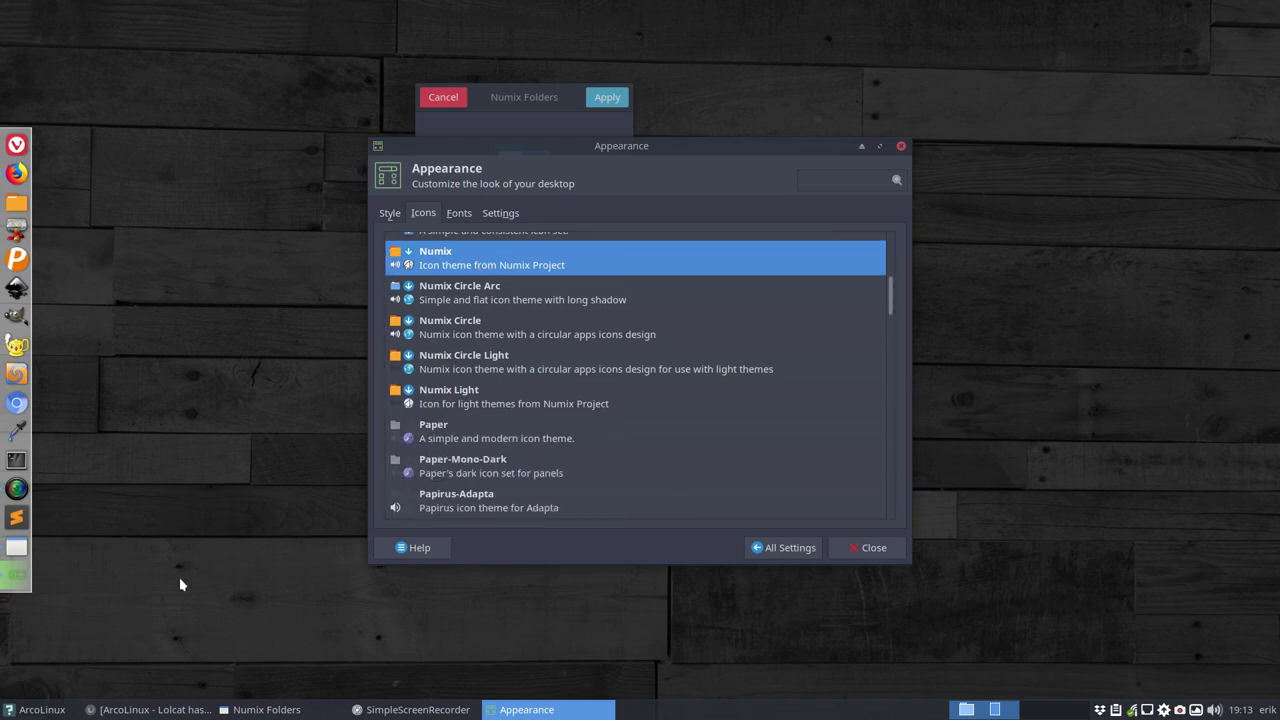
click(460, 330)
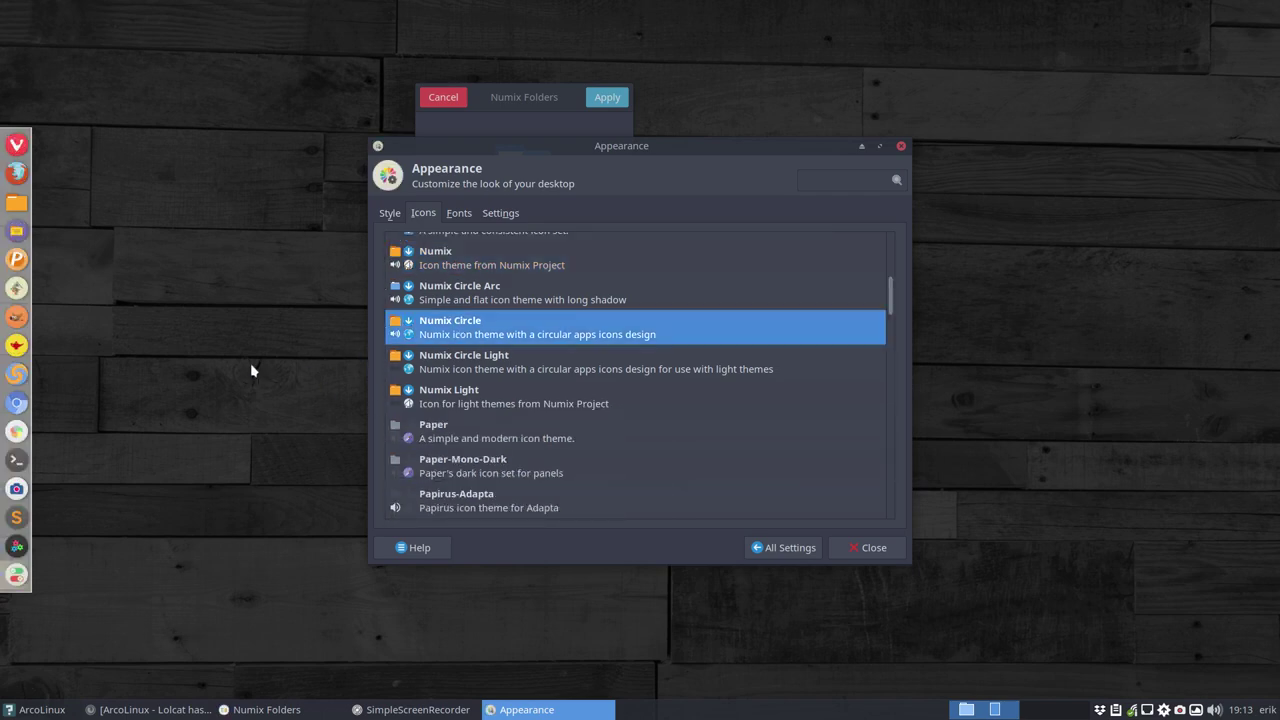
Check the home folder's orange folder icons in Thunar, then close it
click(16, 202)
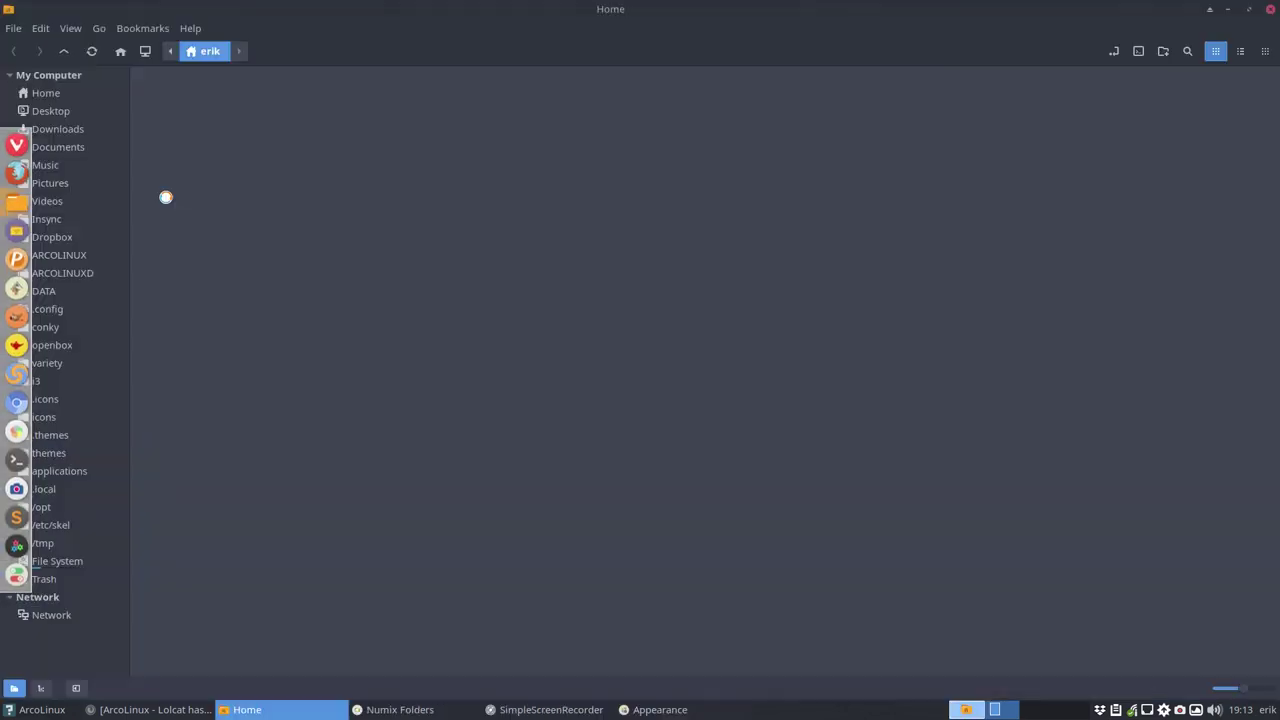
drag(552, 19, 516, 110)
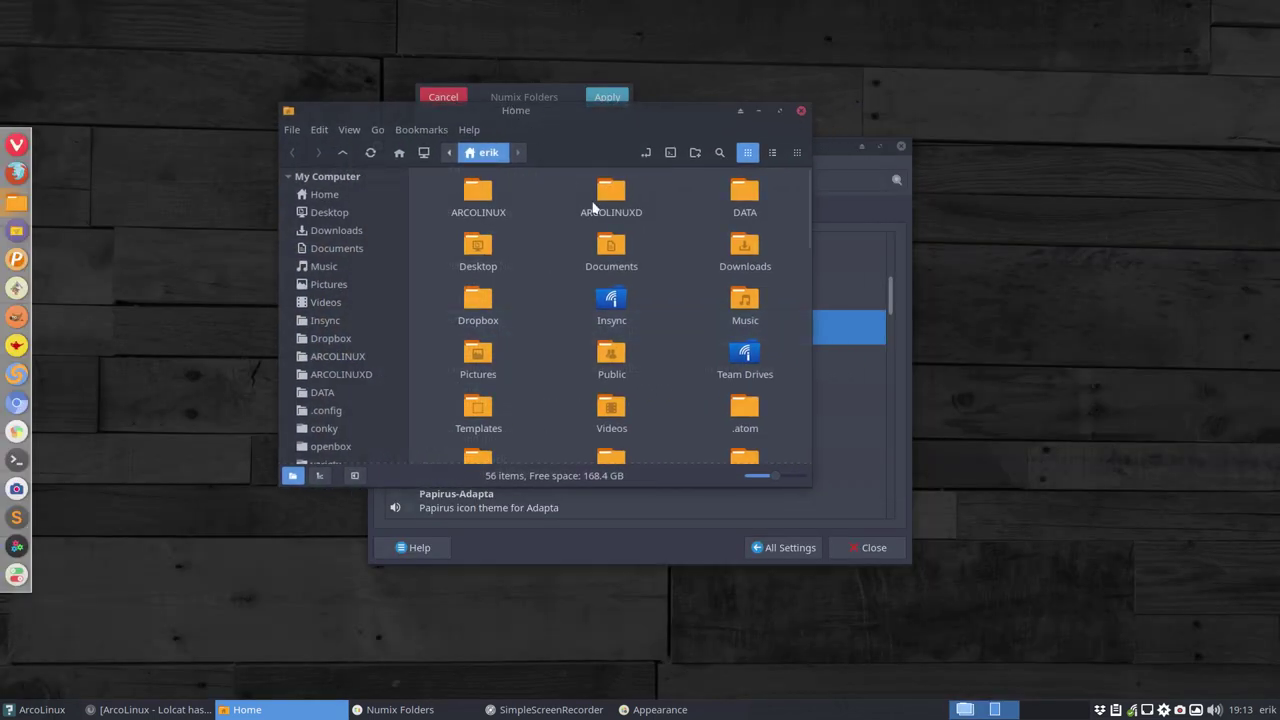
click(800, 112)
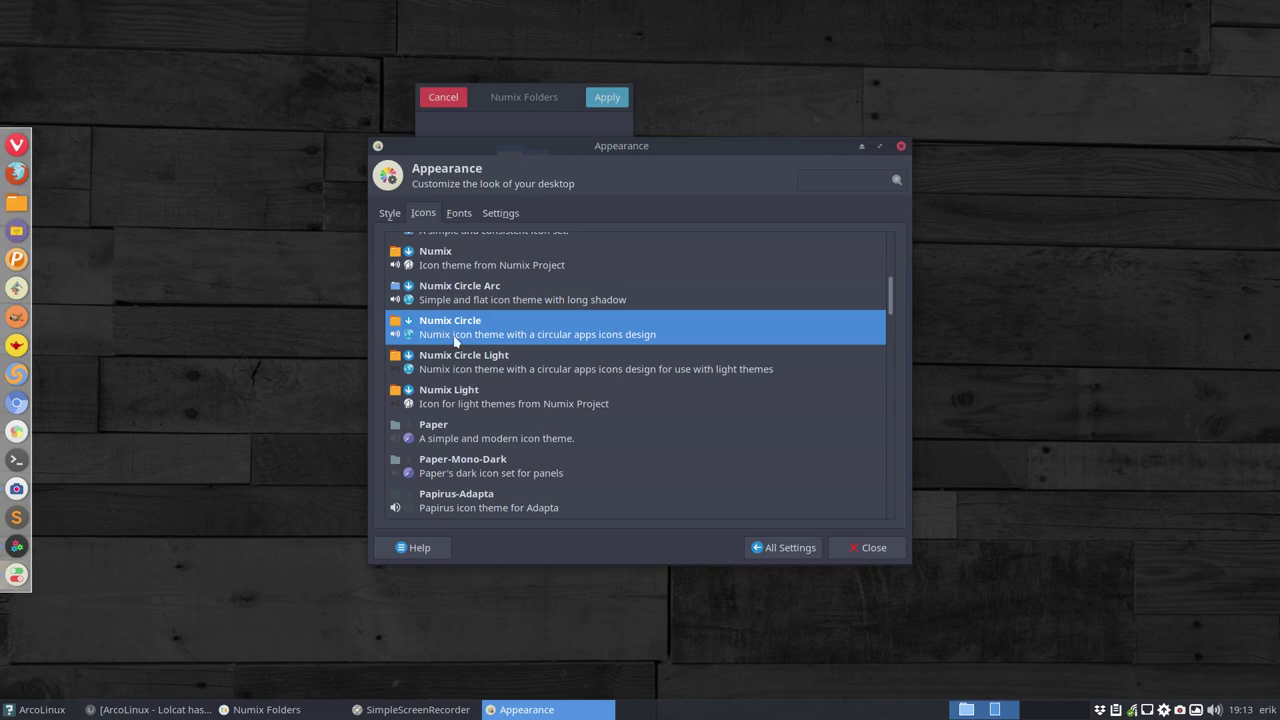
Close the Appearance settings and apply the Blue folder scheme in Numix Folders
click(868, 547)
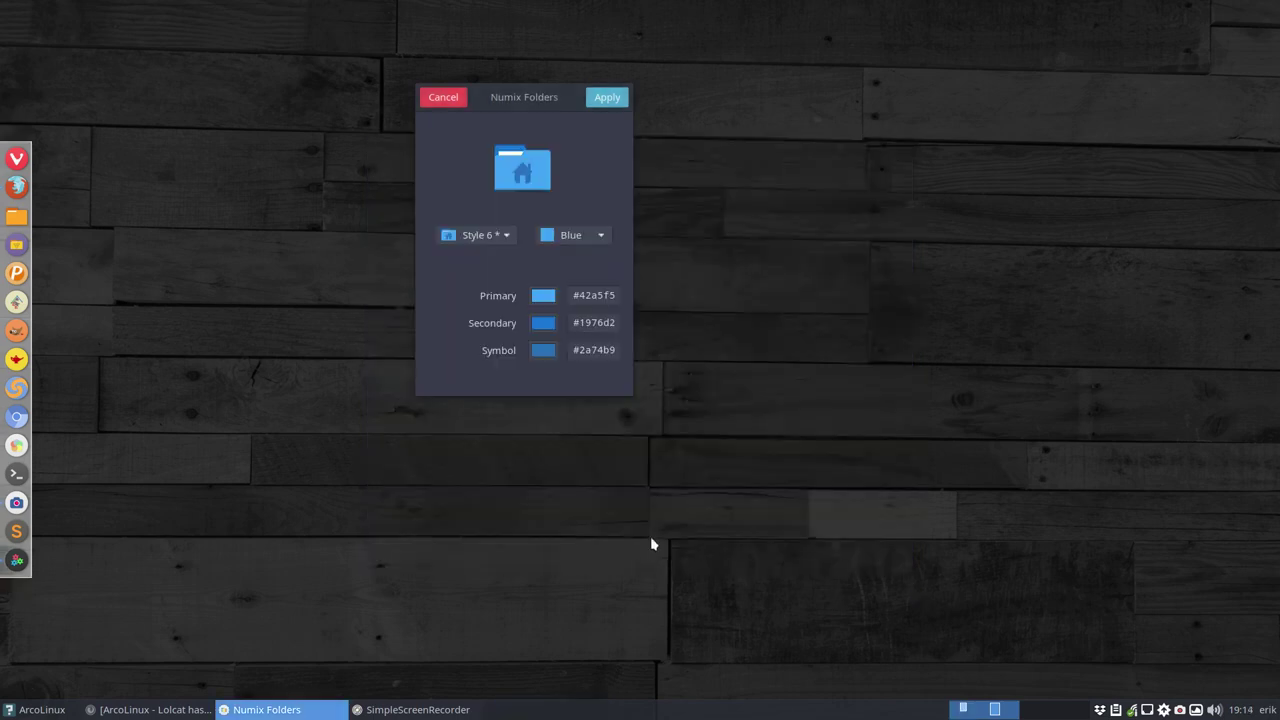
click(607, 99)
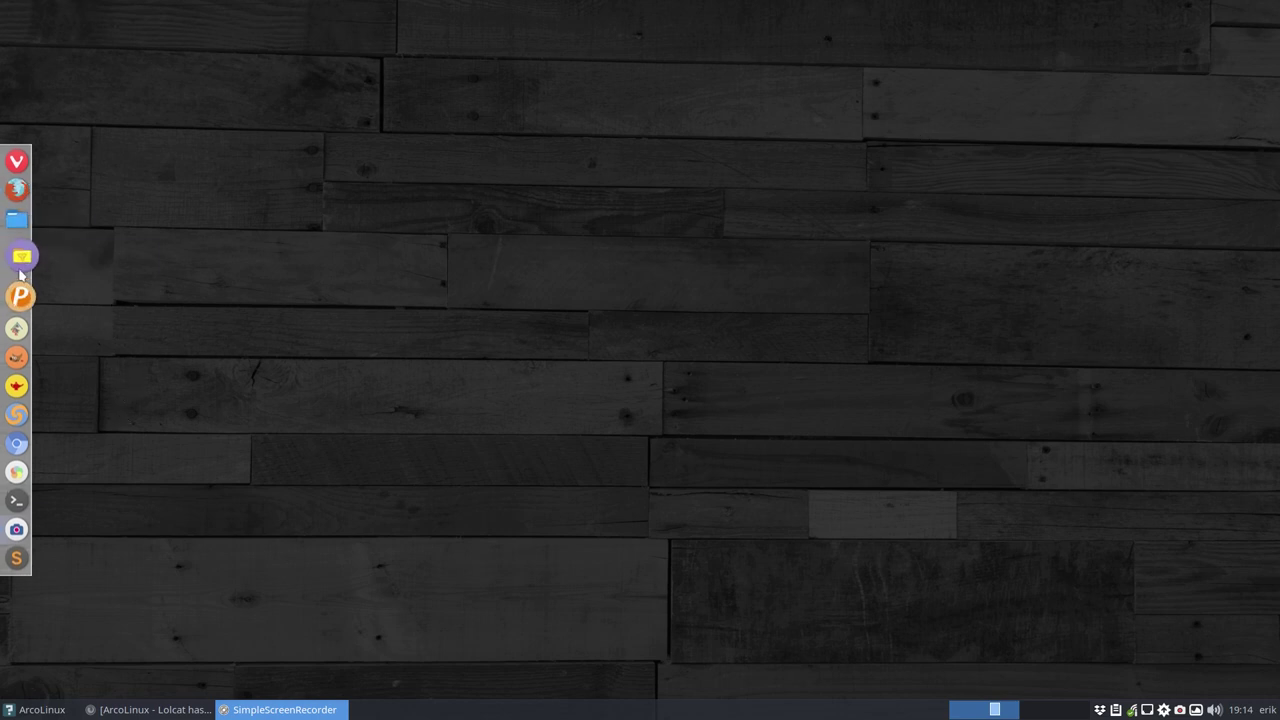
Open the home folder in Thunar, hide dotfiles with Ctrl+H, and maximise the window
click(18, 224)
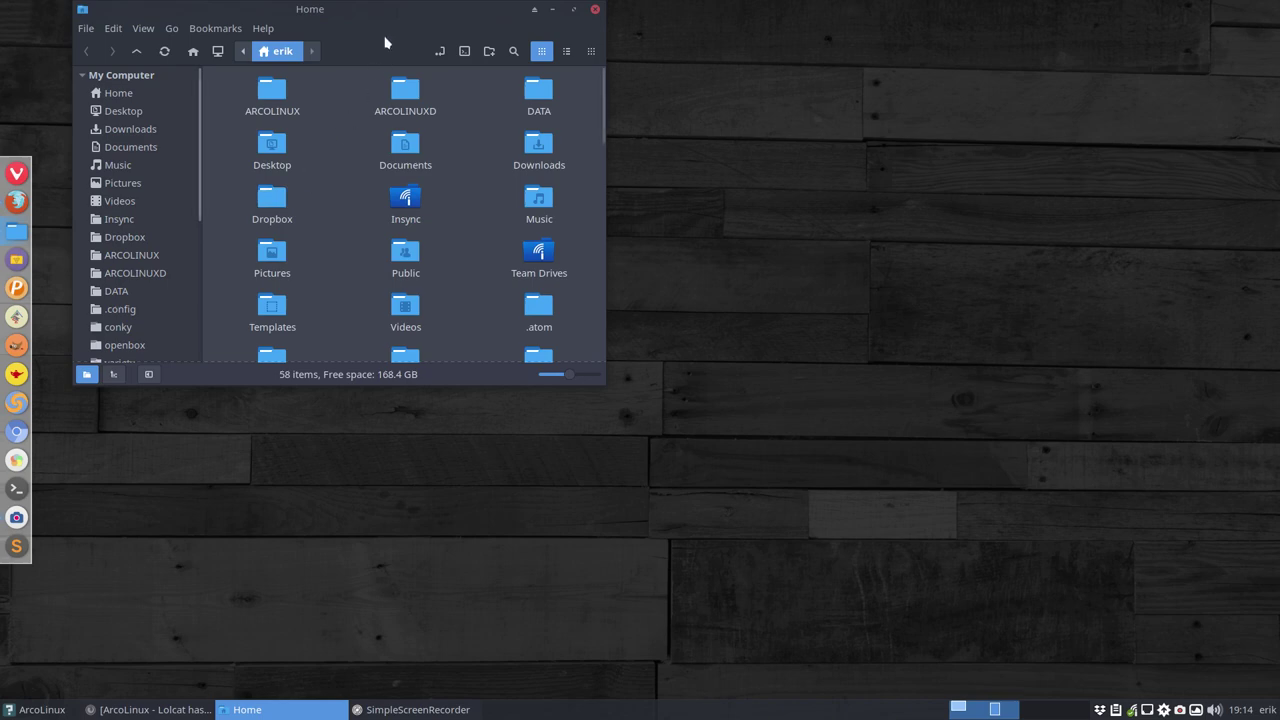
drag(387, 12, 737, 60)
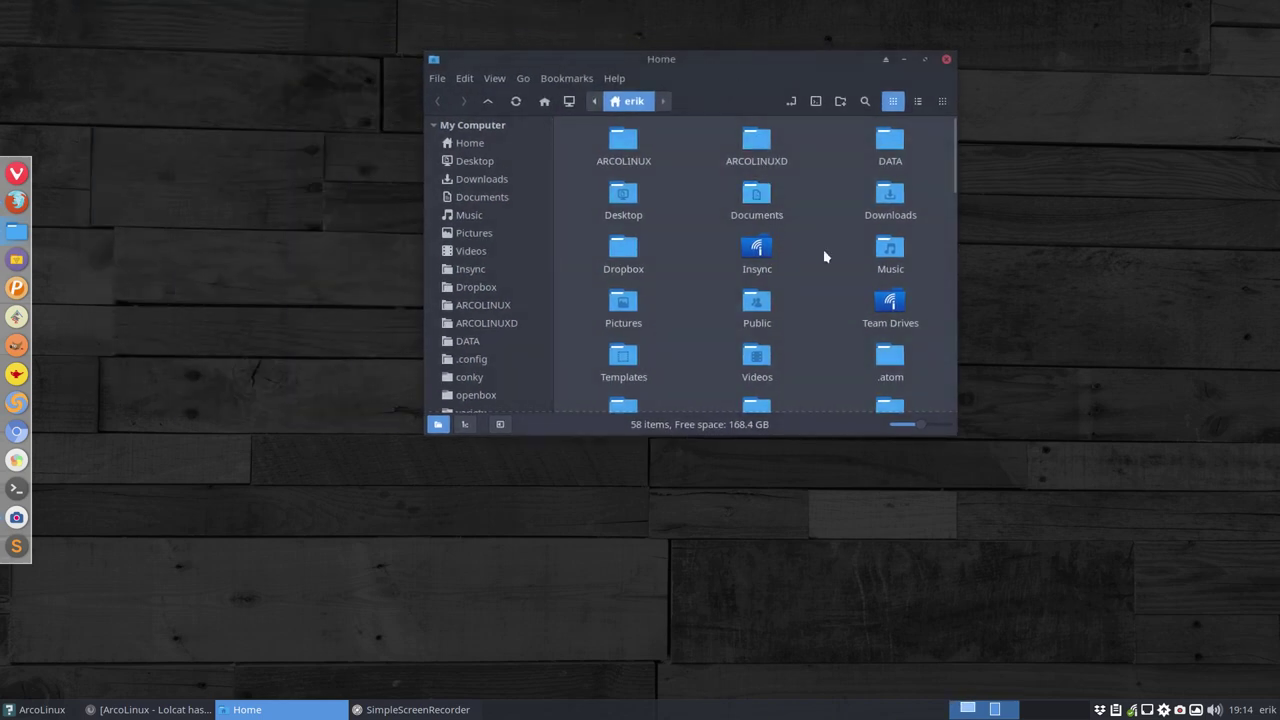
scroll(824, 256, down, 10)
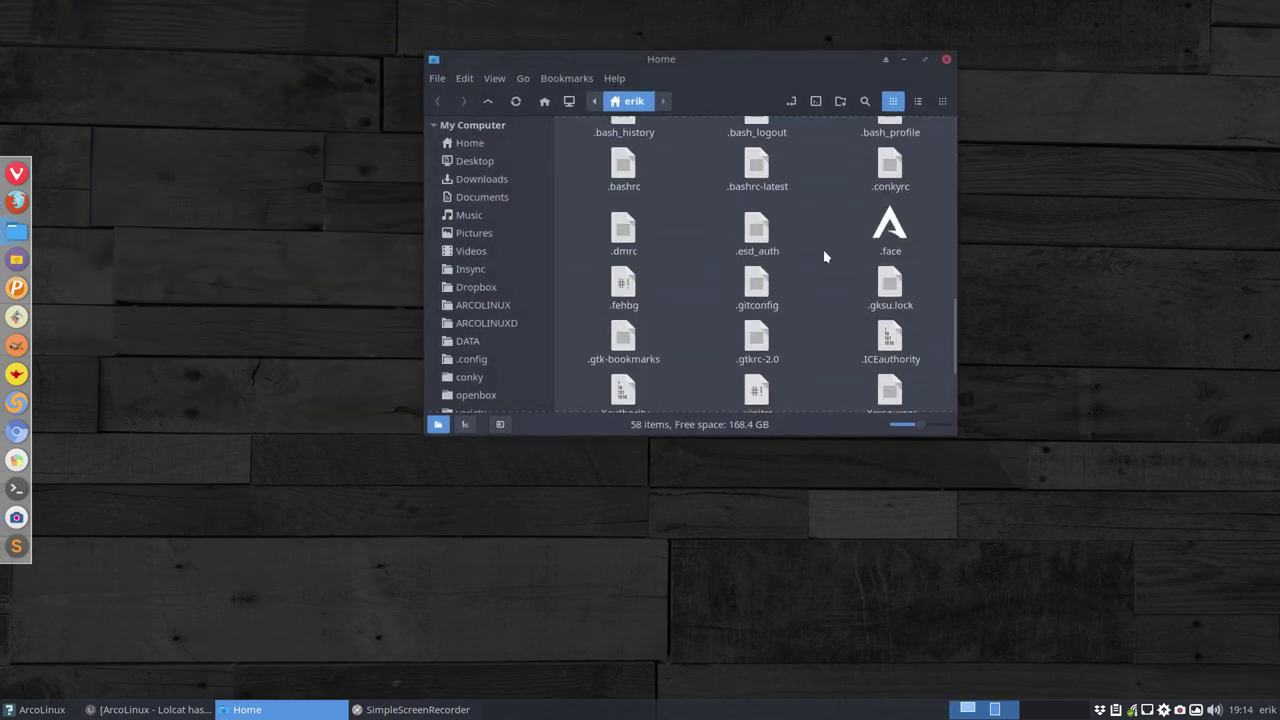
scroll(824, 256, up, 5)
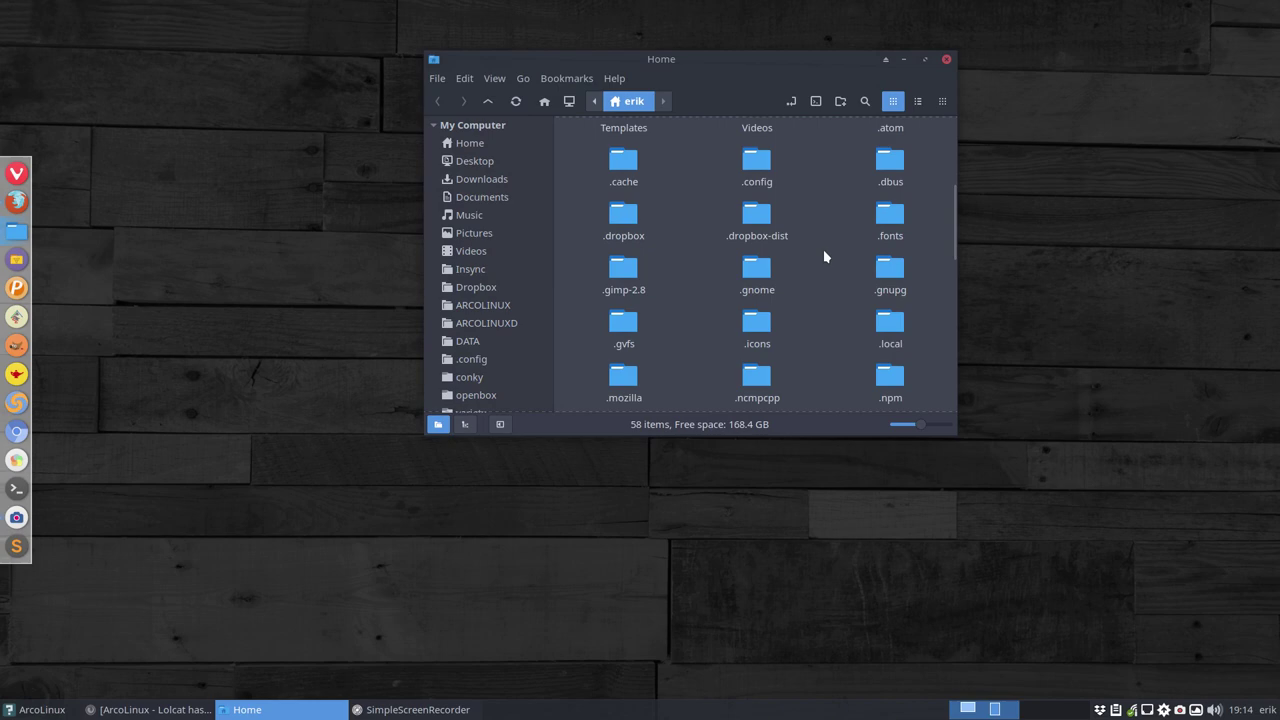
key(ctrl+h)
click(925, 60)
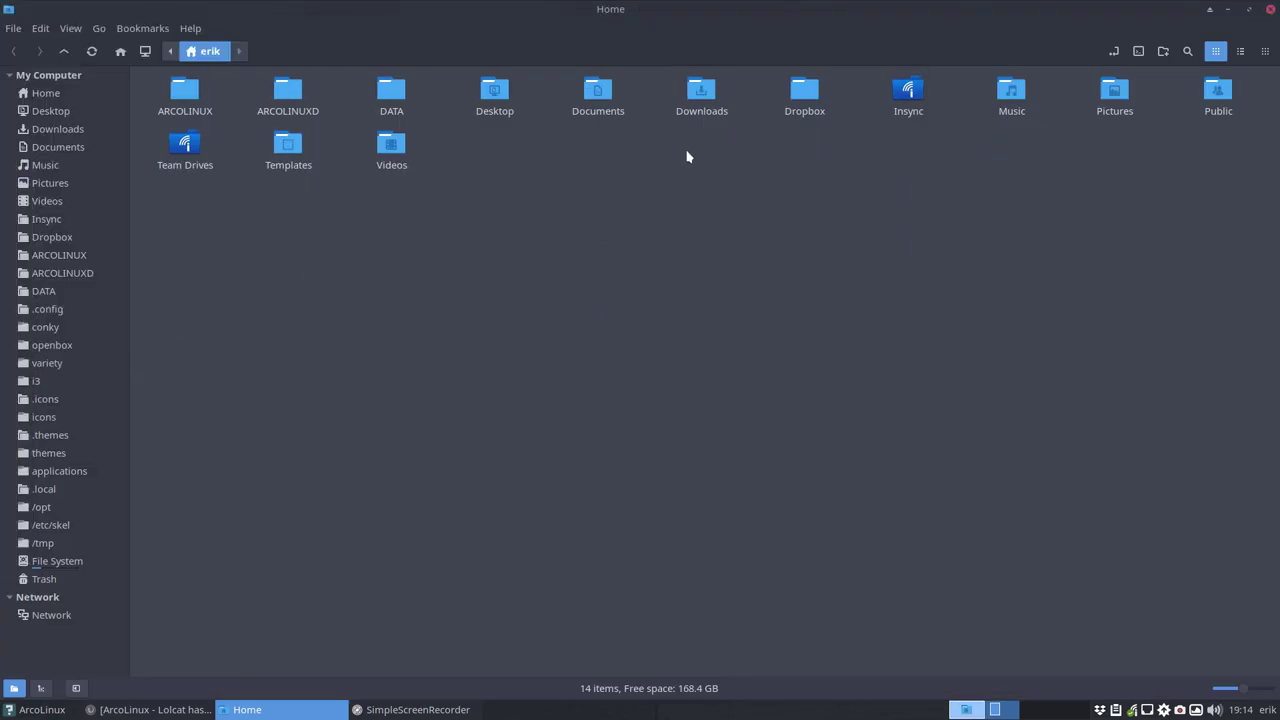
click(12, 710)
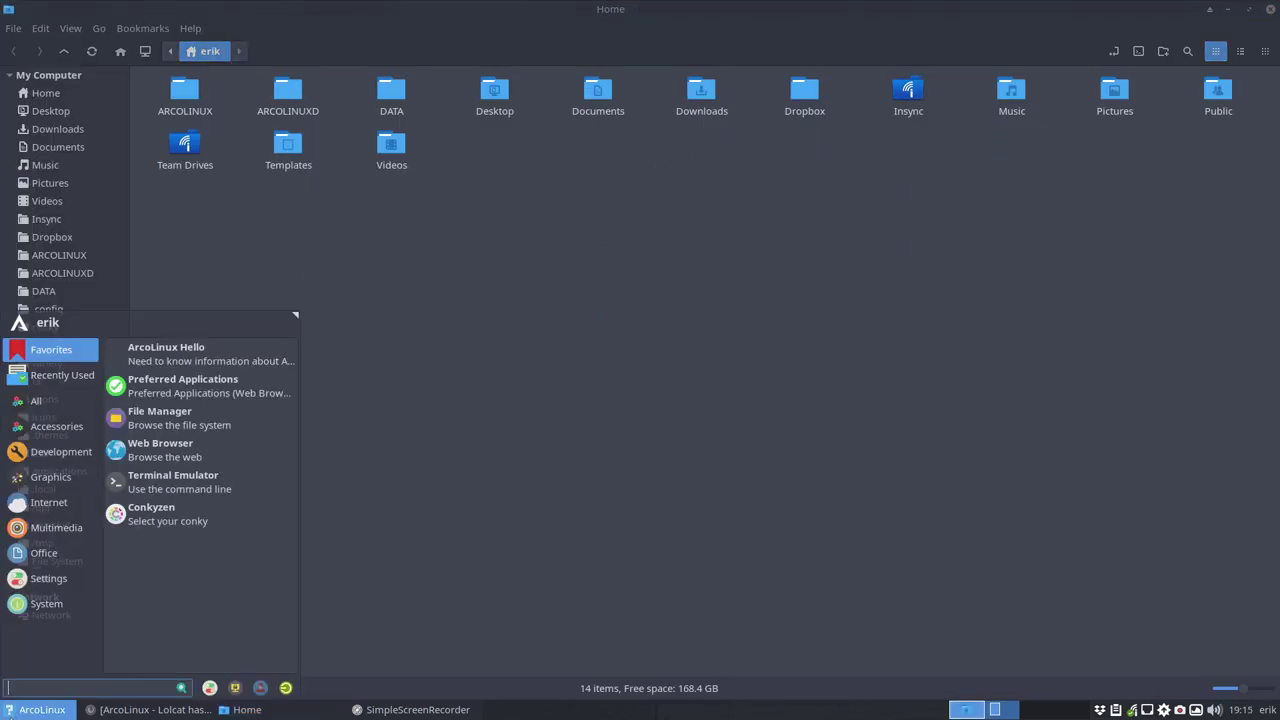
click(9, 712)
right_click(9, 712)
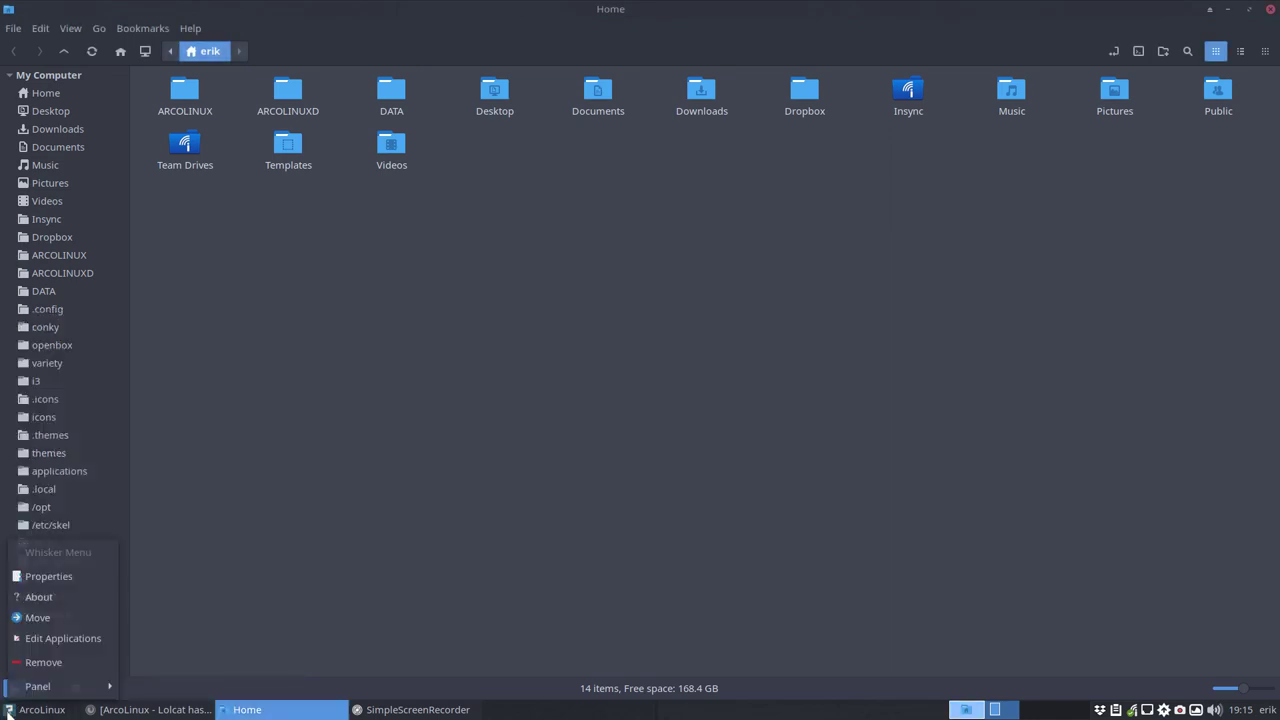
click(63, 580)
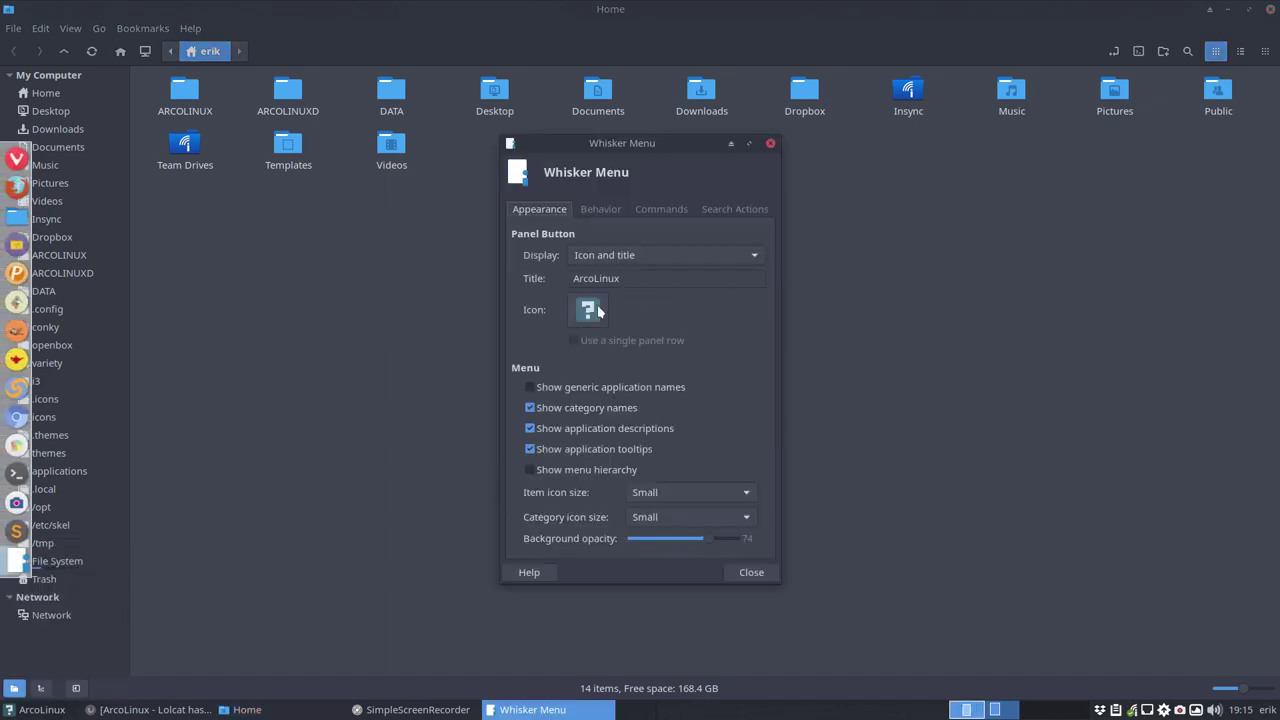
click(751, 572)
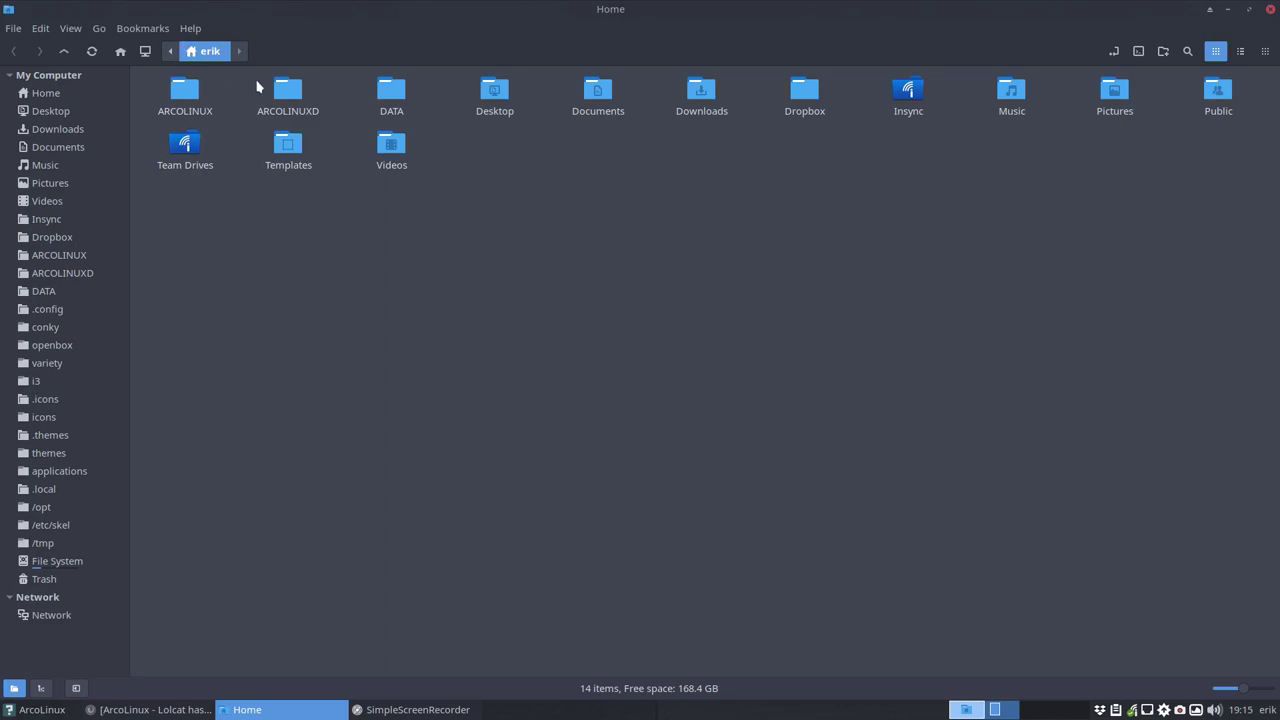
Un-maximize the Thunar Home window so it floats over the wood-plank desktop, still showing blue folders
double_click(612, 12)
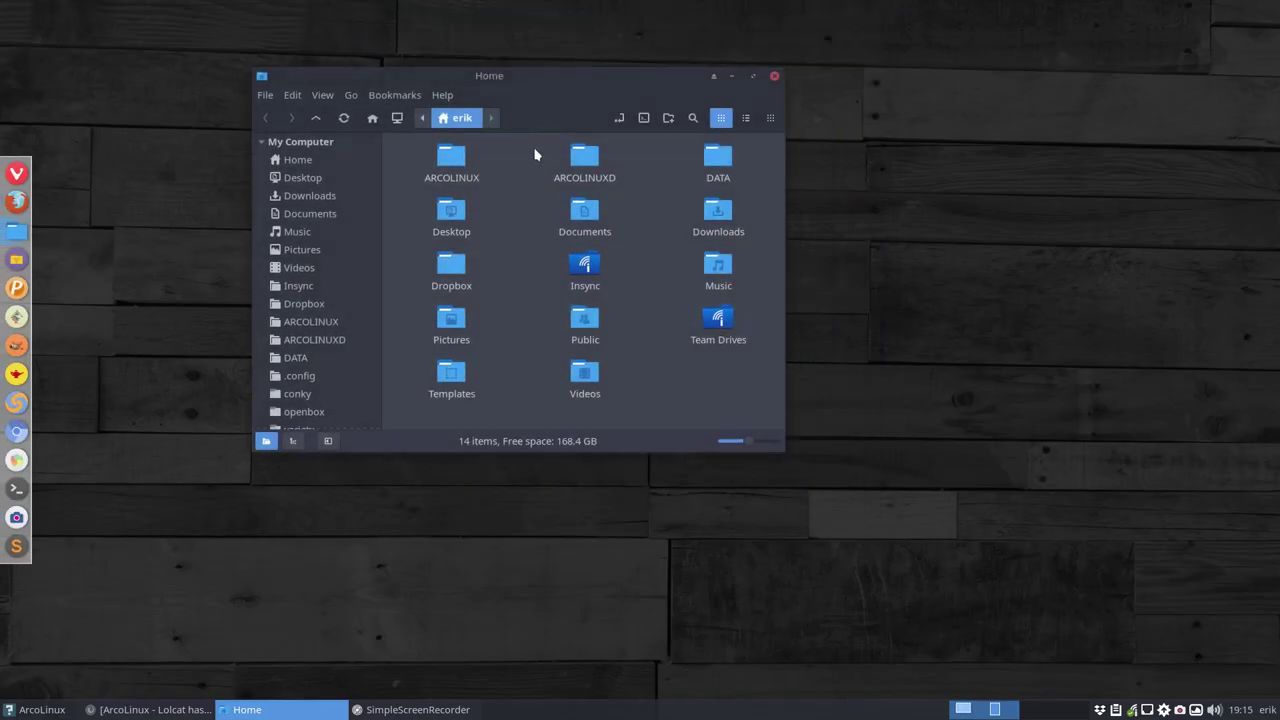